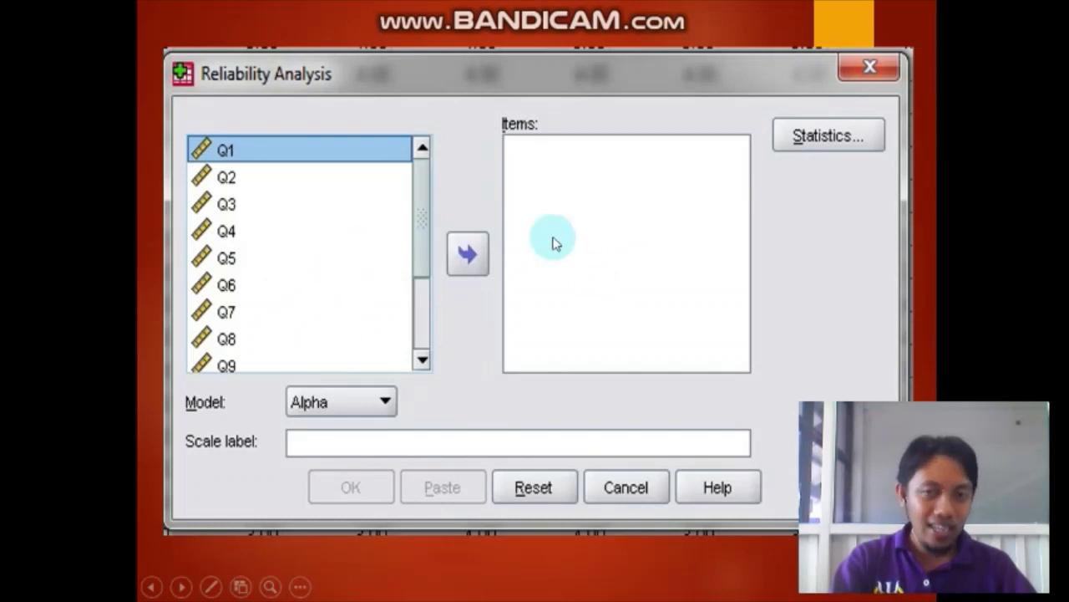
- Advance the slideshow past the reliability output to the "Validitas dan Reliabilitas" slide and end the presentation
click(256, 311)
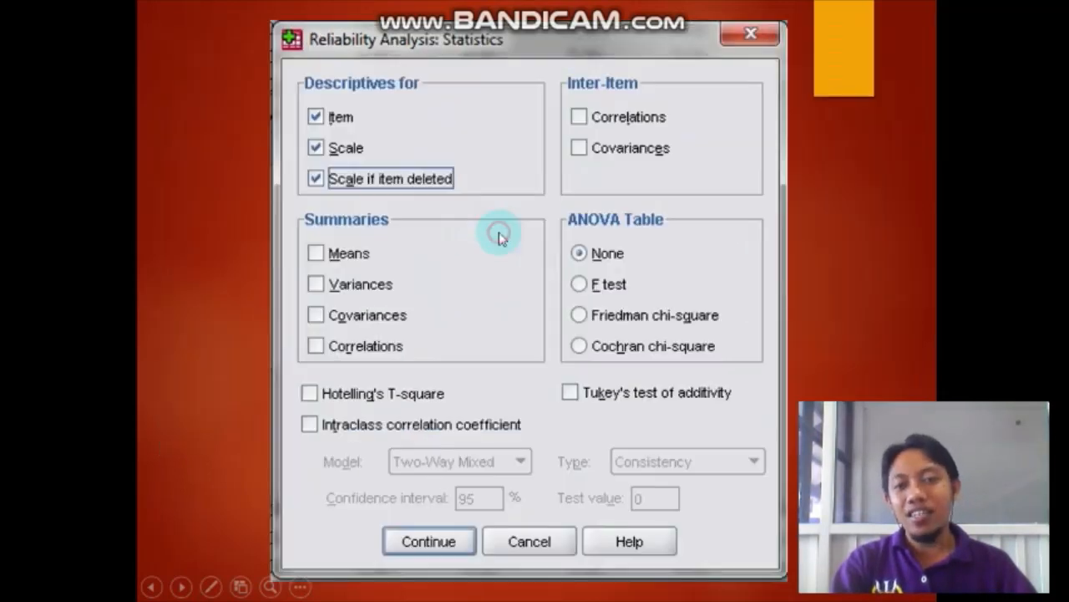
click(344, 231)
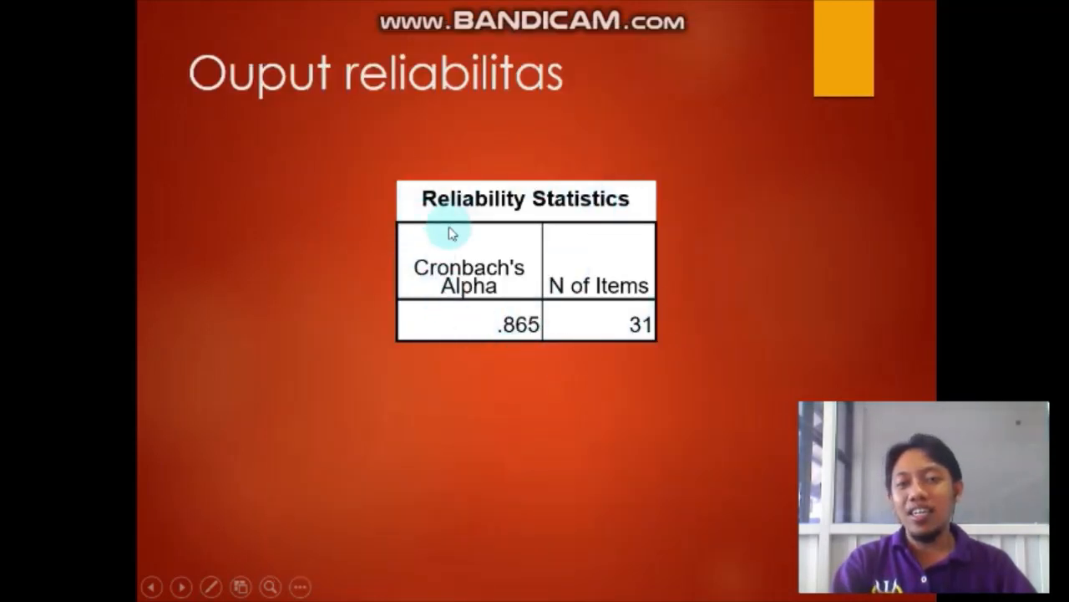
click(444, 271)
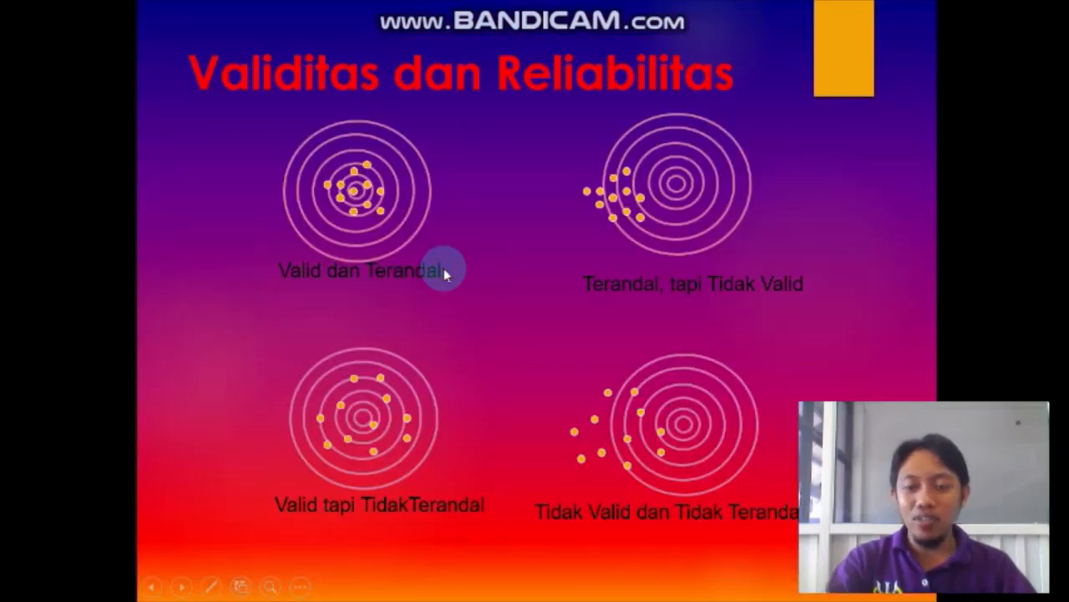
key(Escape)
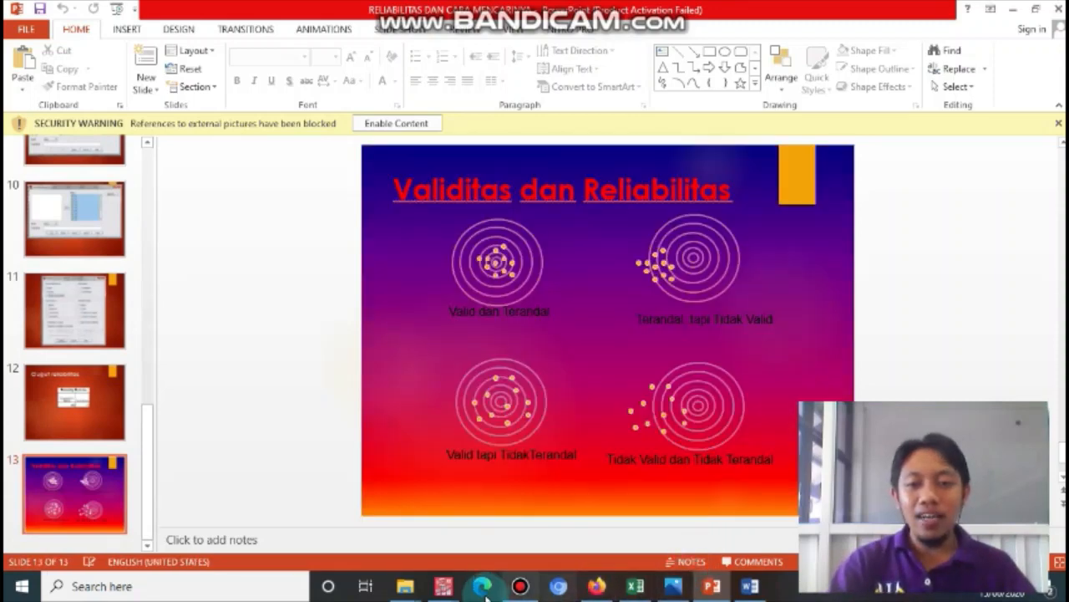
- Switch to the SPSS data set and examine the item scores, highlighting case 1 from VAR00001 to VAR00010
mouse_move(444, 590)
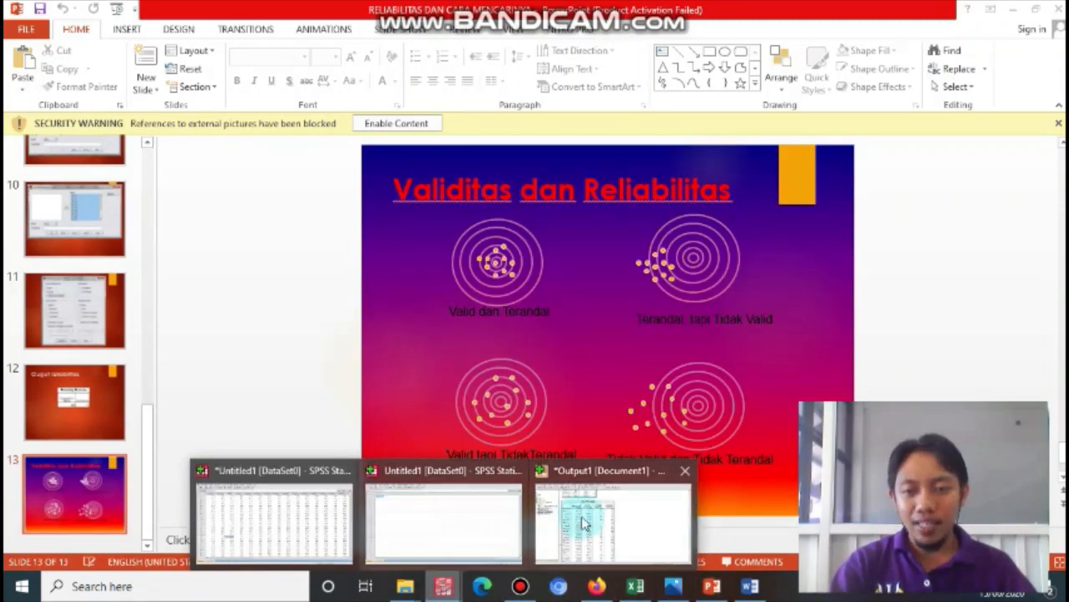
click(310, 530)
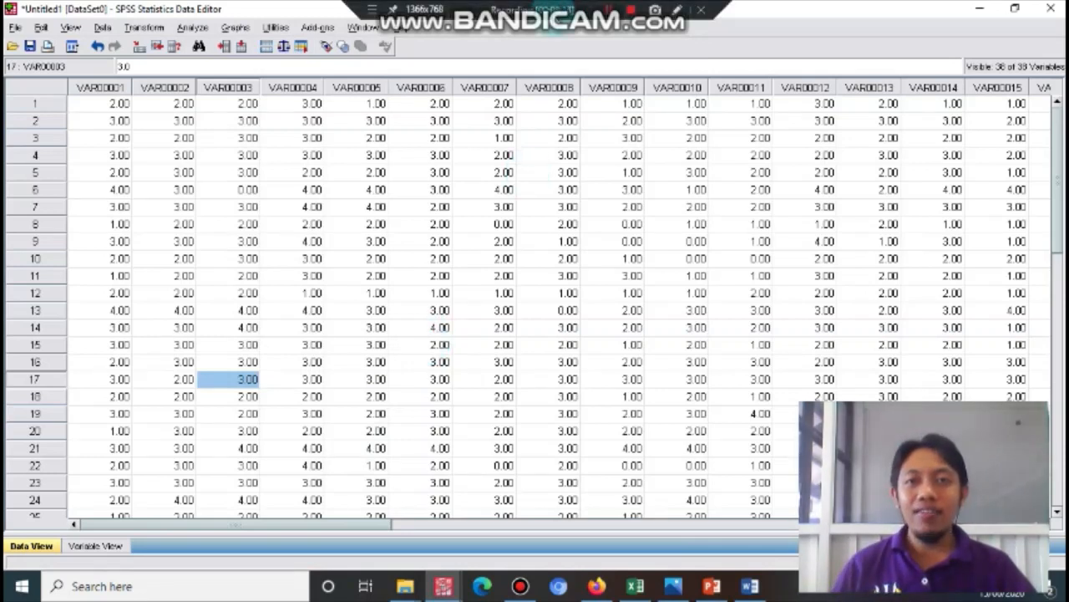
click(439, 328)
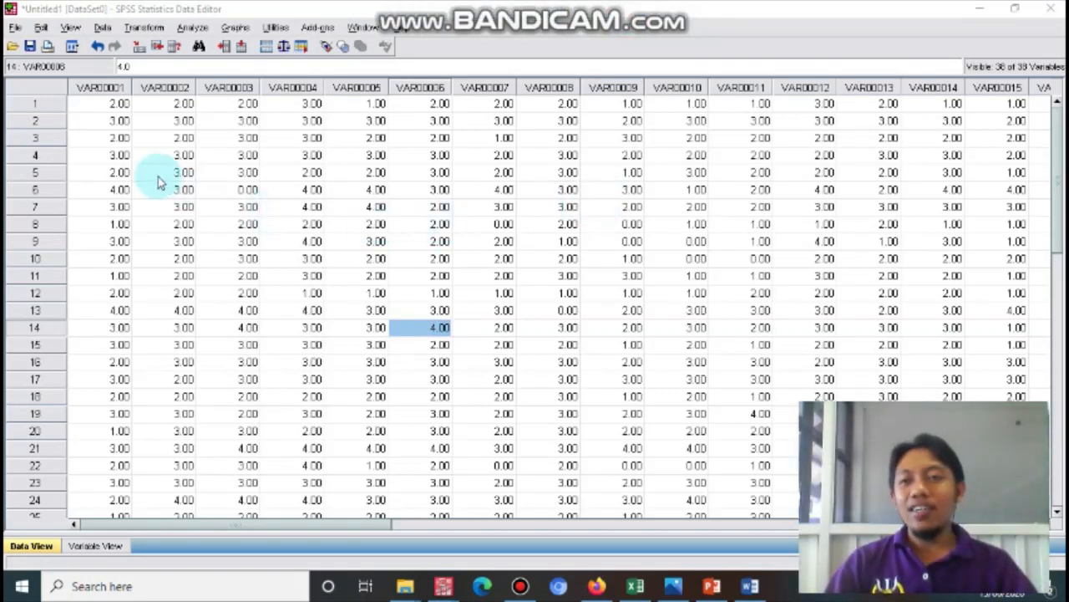
click(106, 107)
drag(107, 107, 689, 103)
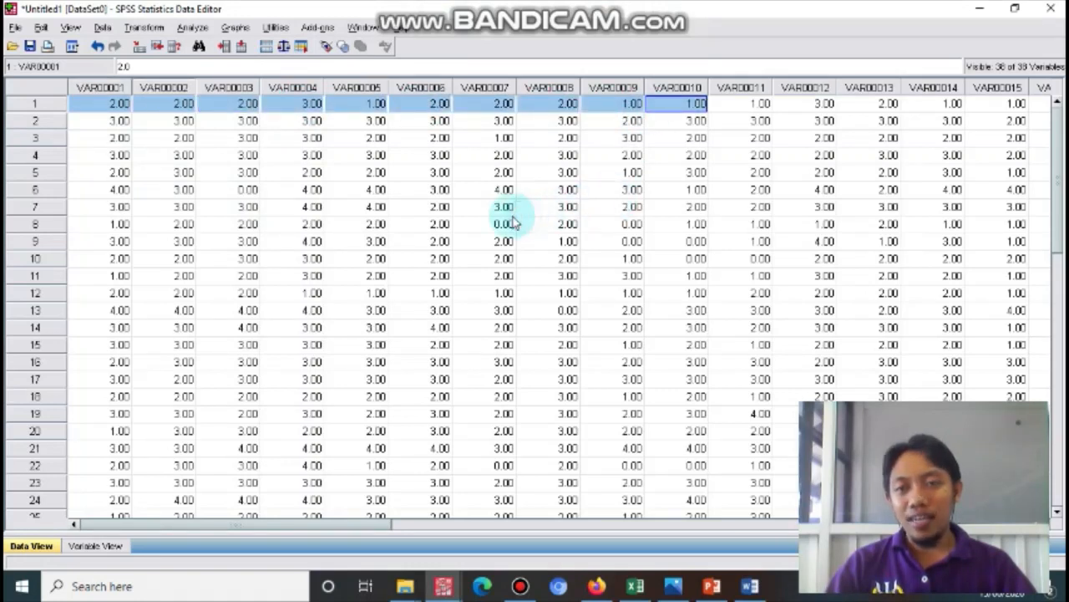
click(242, 242)
click(140, 190)
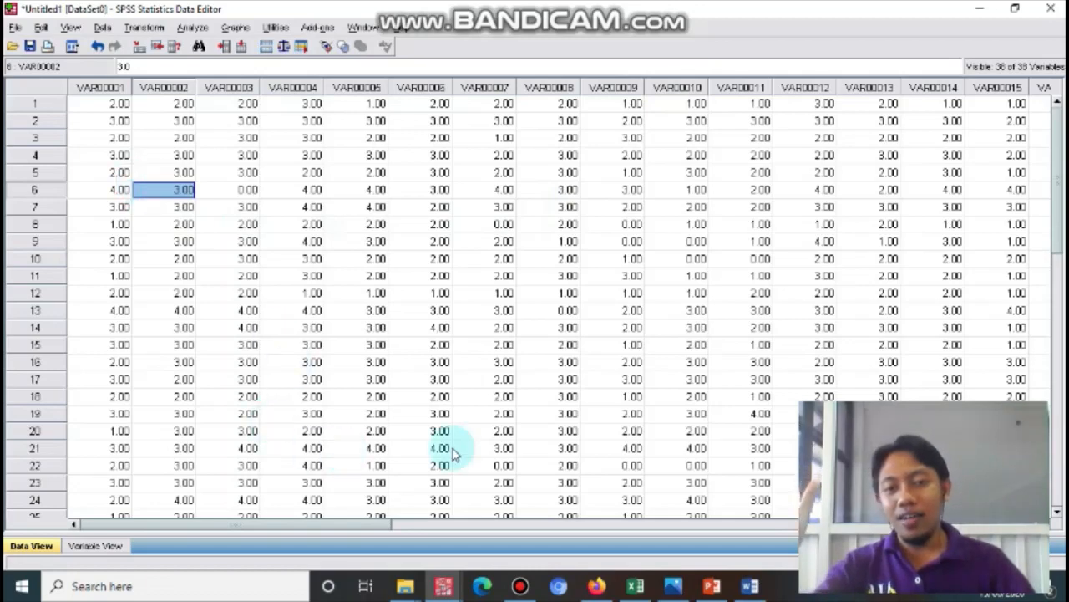
- View the raw item scores on Sheet1 of the Excel workbook and return to the SPSS data set
click(635, 583)
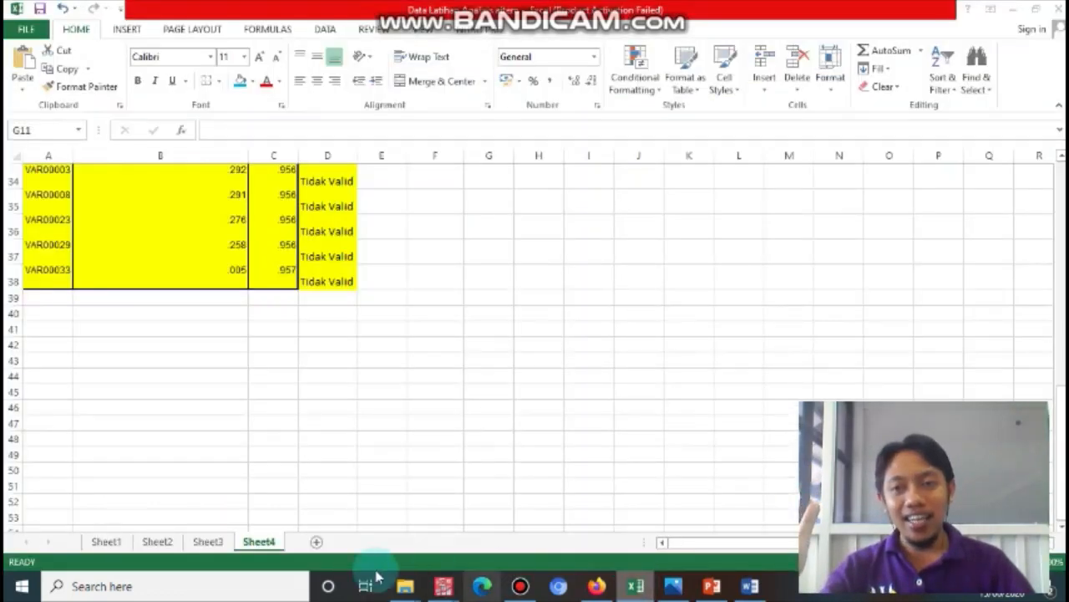
click(107, 542)
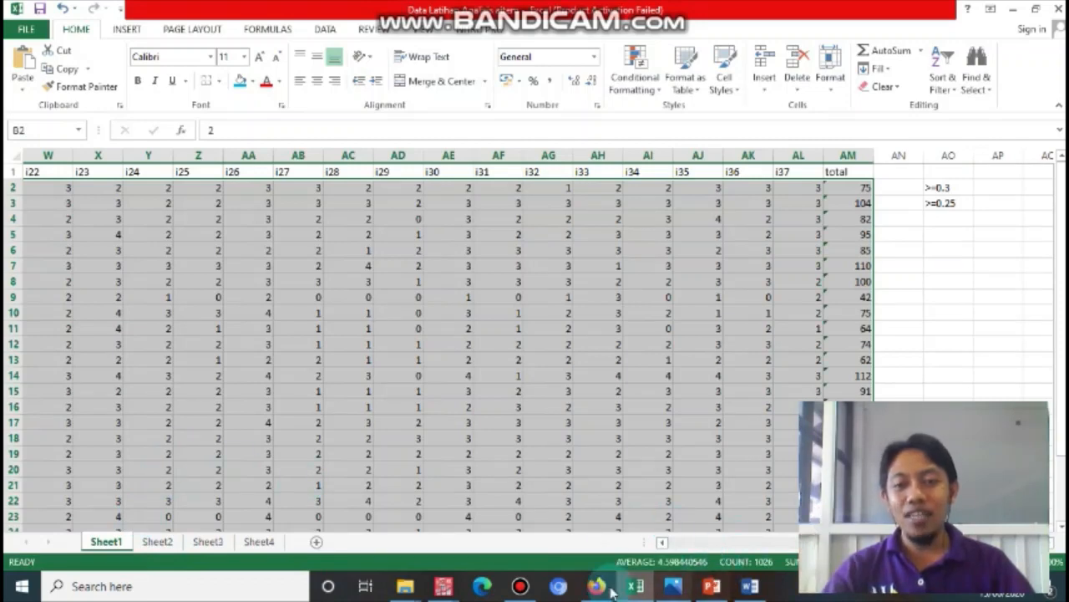
click(452, 589)
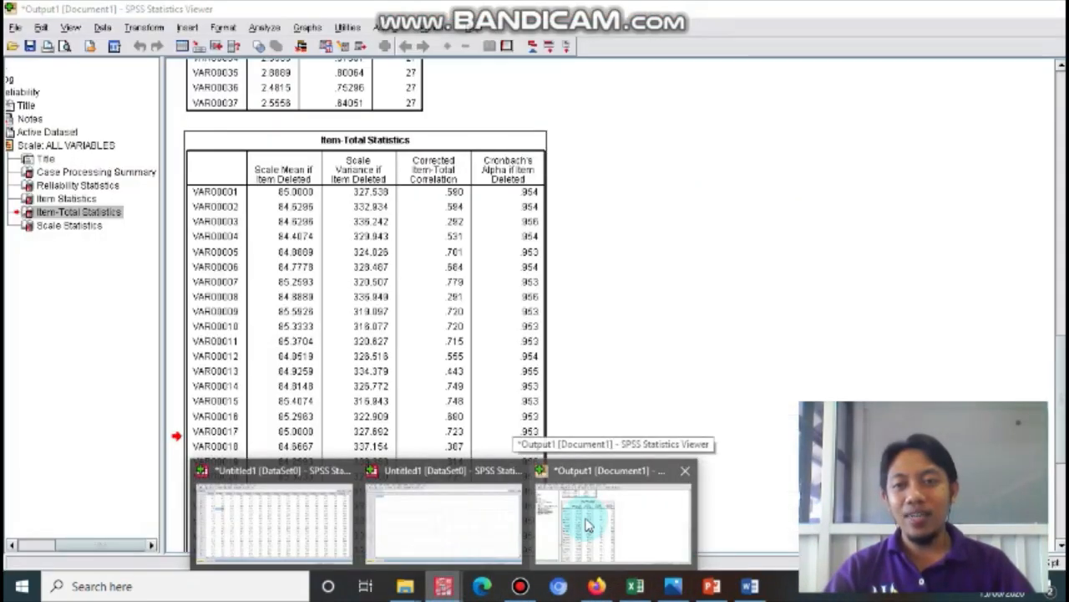
click(310, 520)
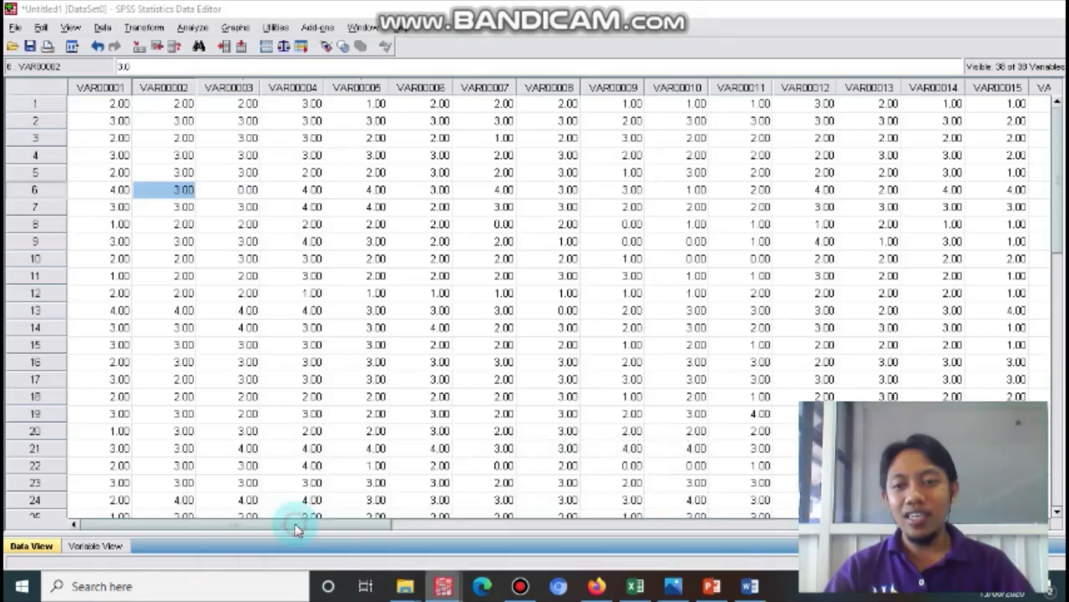
click(393, 365)
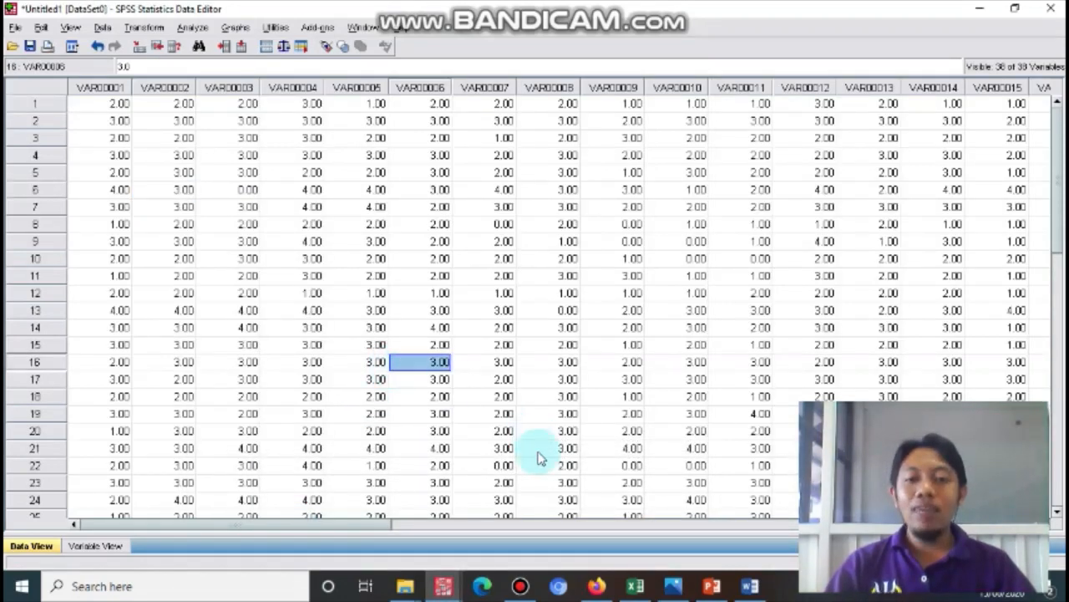
- Switch to Excel and check the Total Valid and Tidak valid item counts on Sheet4
click(650, 585)
click(269, 542)
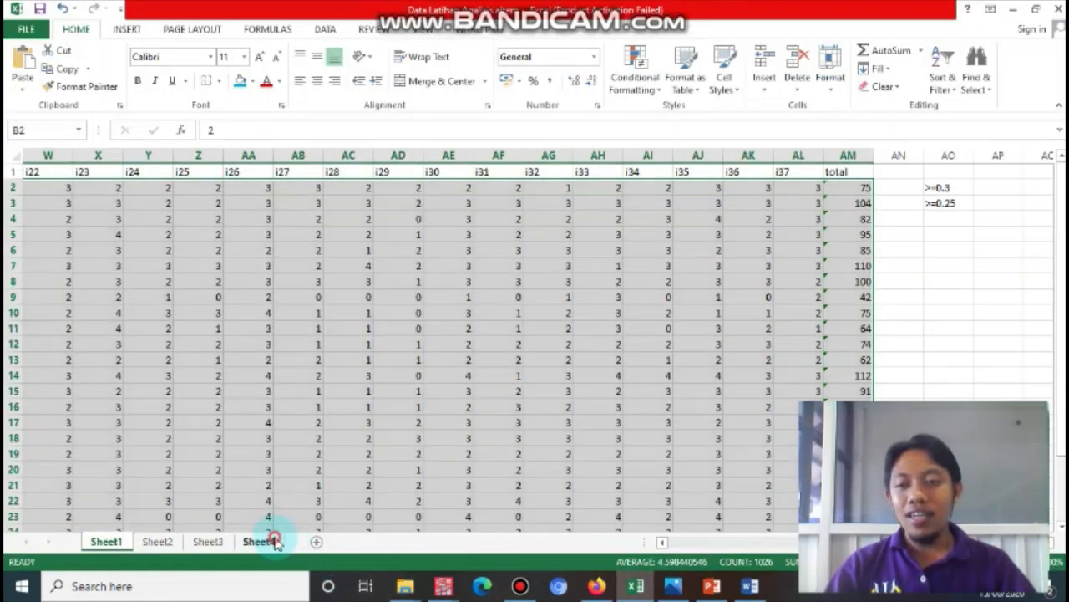
scroll(366, 440, up, 10)
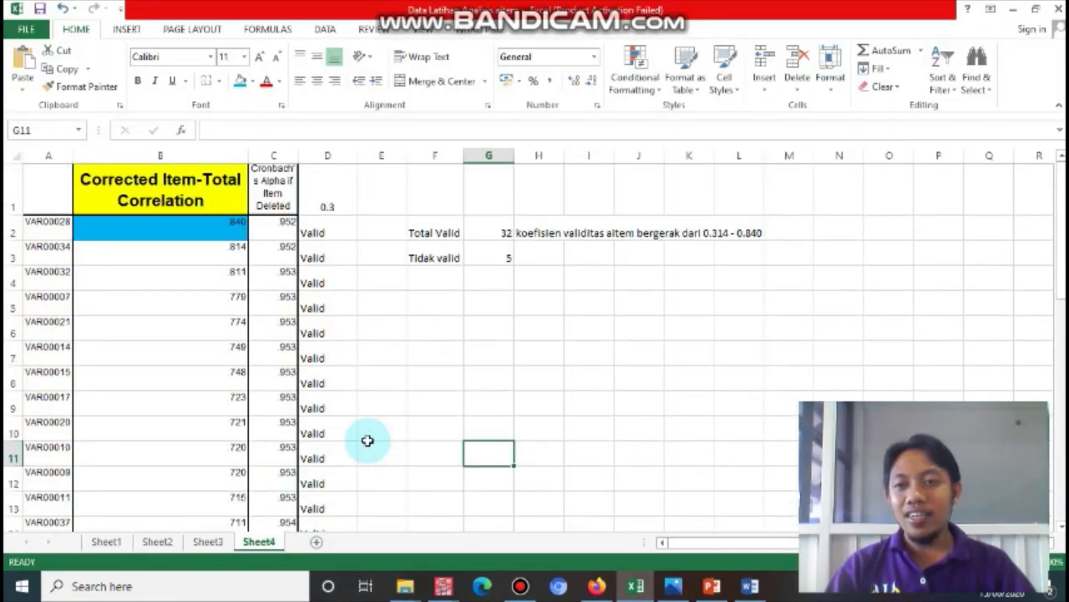
click(452, 232)
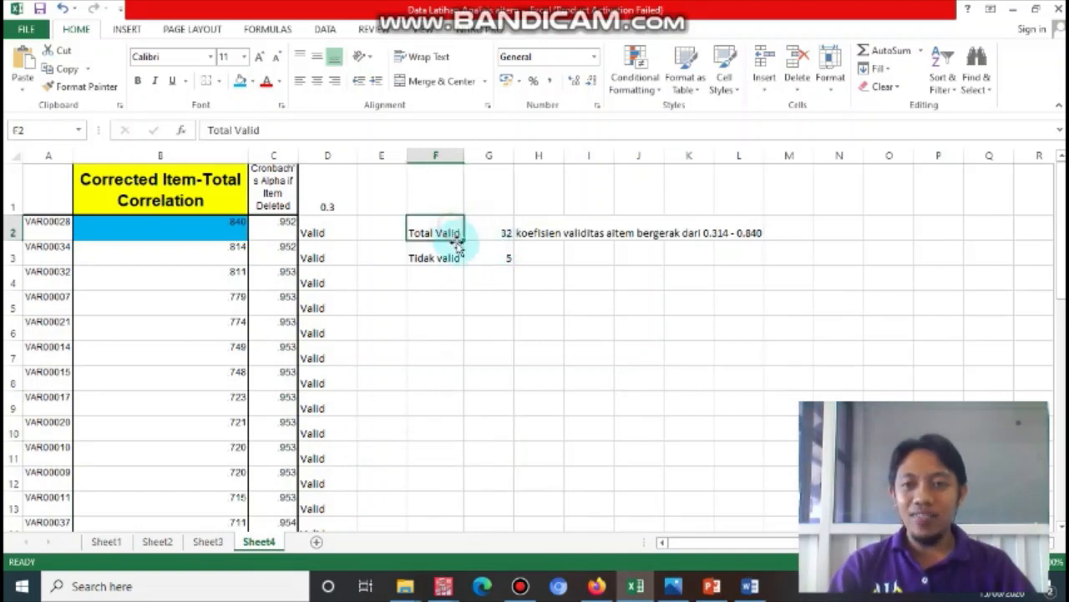
click(456, 256)
click(488, 232)
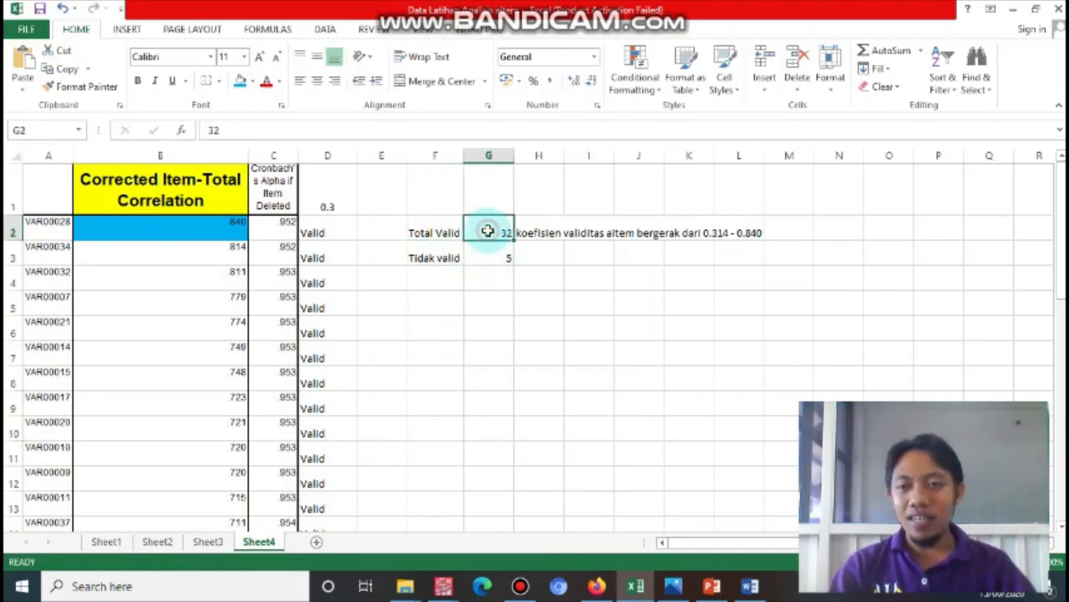
click(492, 252)
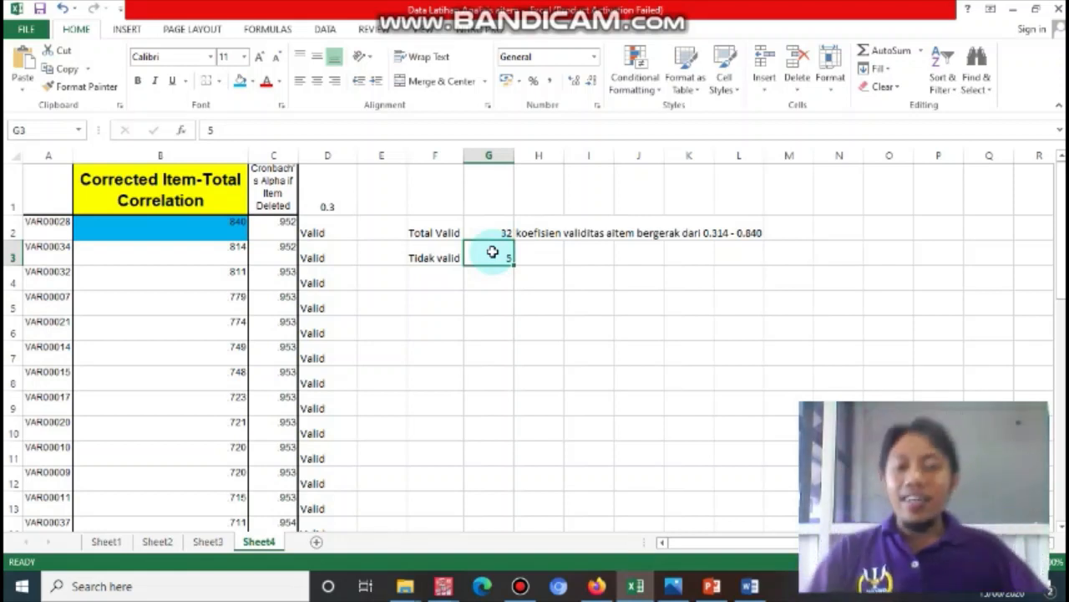
- Identify the items marked Tidak Valid at the end of the Sheet4 item list
scroll(349, 358, down, 9)
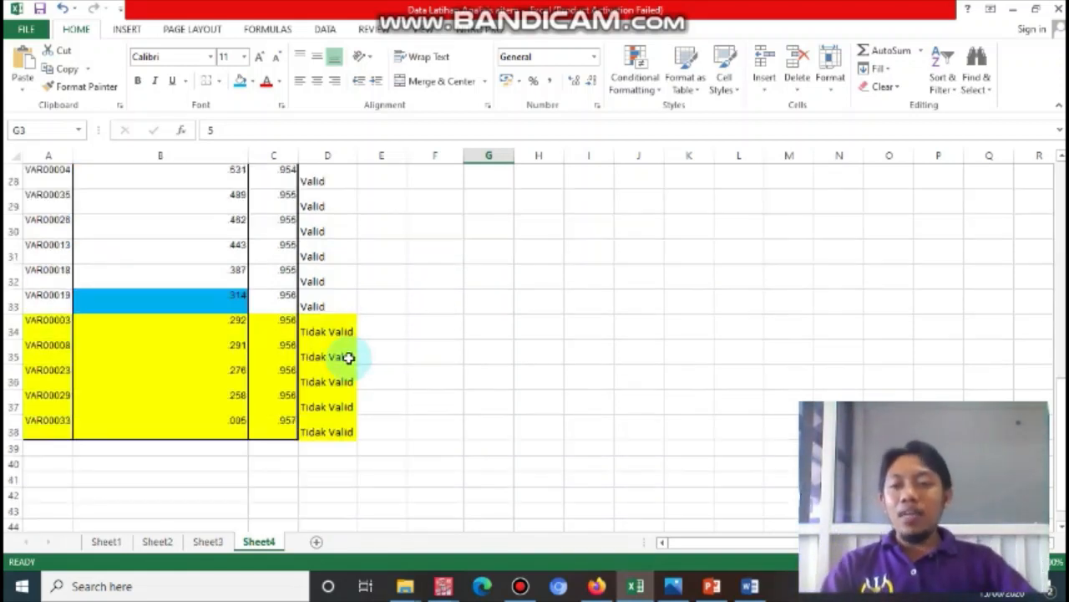
click(47, 326)
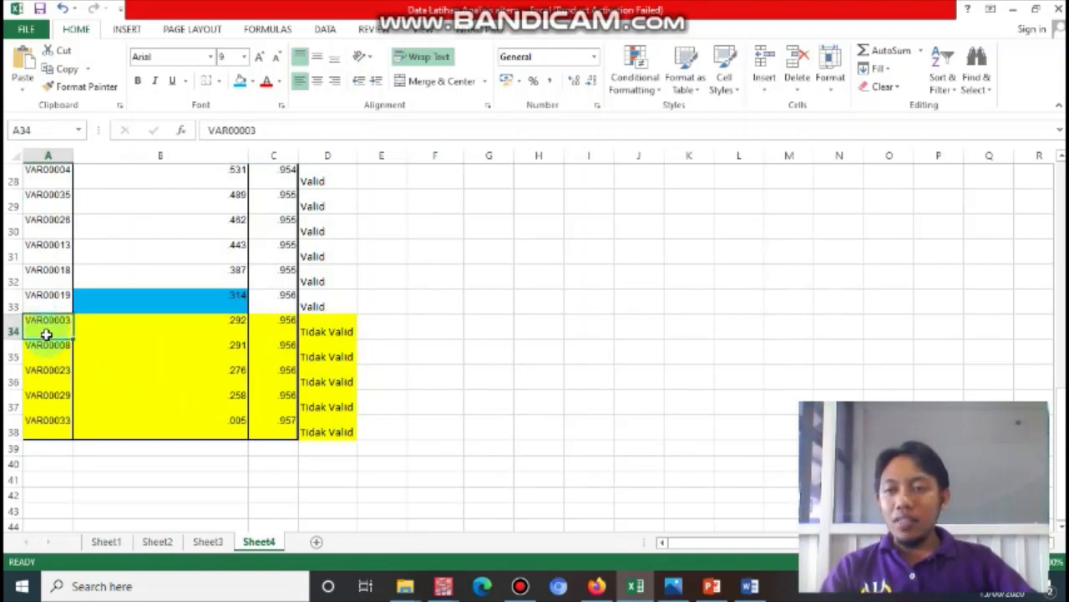
click(47, 344)
click(48, 370)
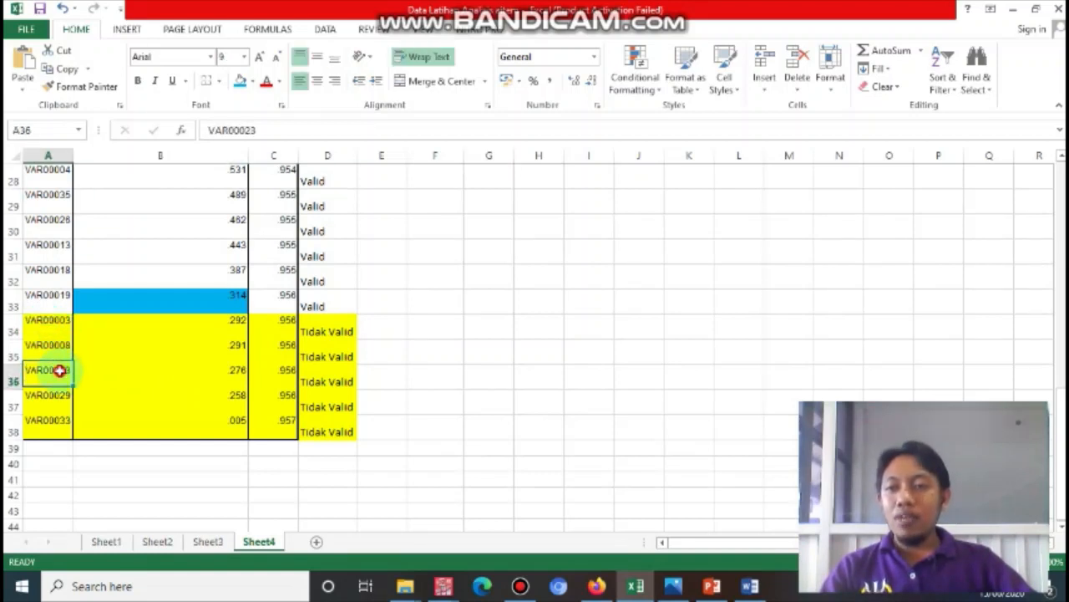
click(61, 417)
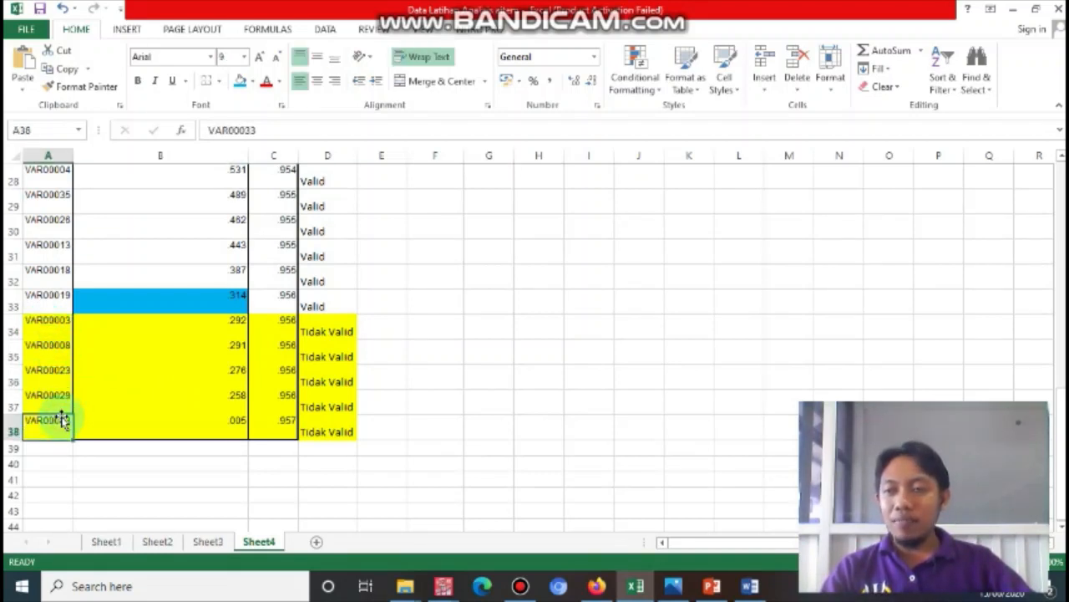
click(60, 321)
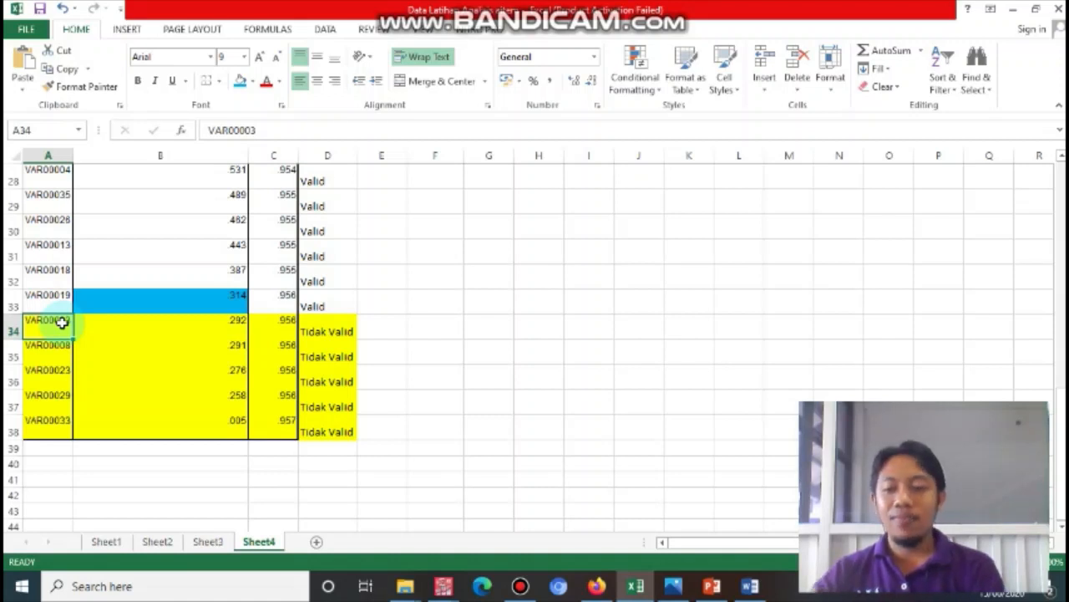
click(441, 273)
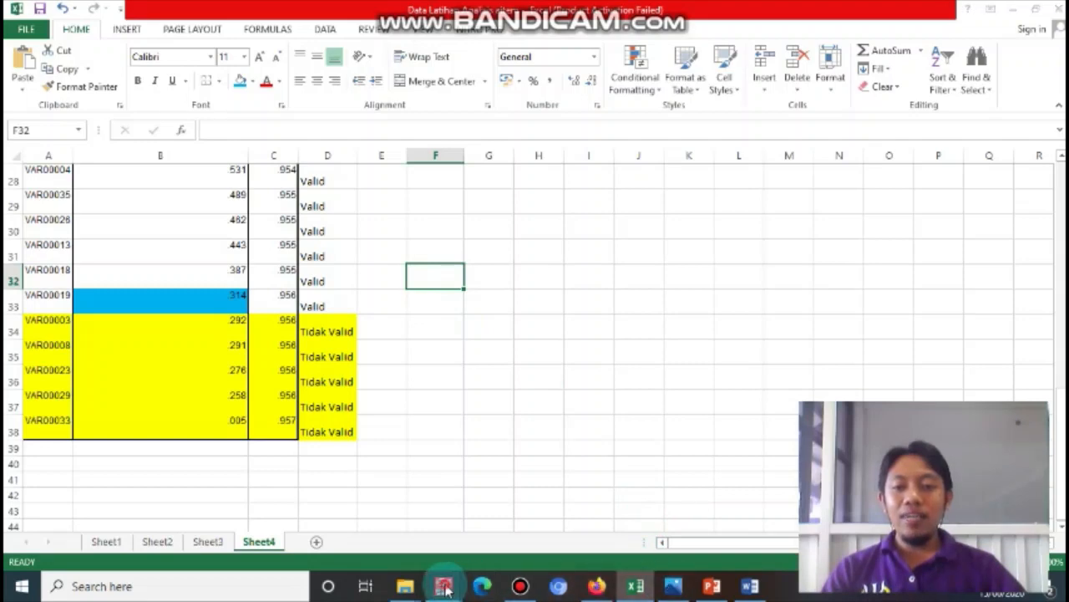
- Switch to the SPSS data set and open the Reliability Analysis dialog
mouse_move(443, 585)
click(303, 520)
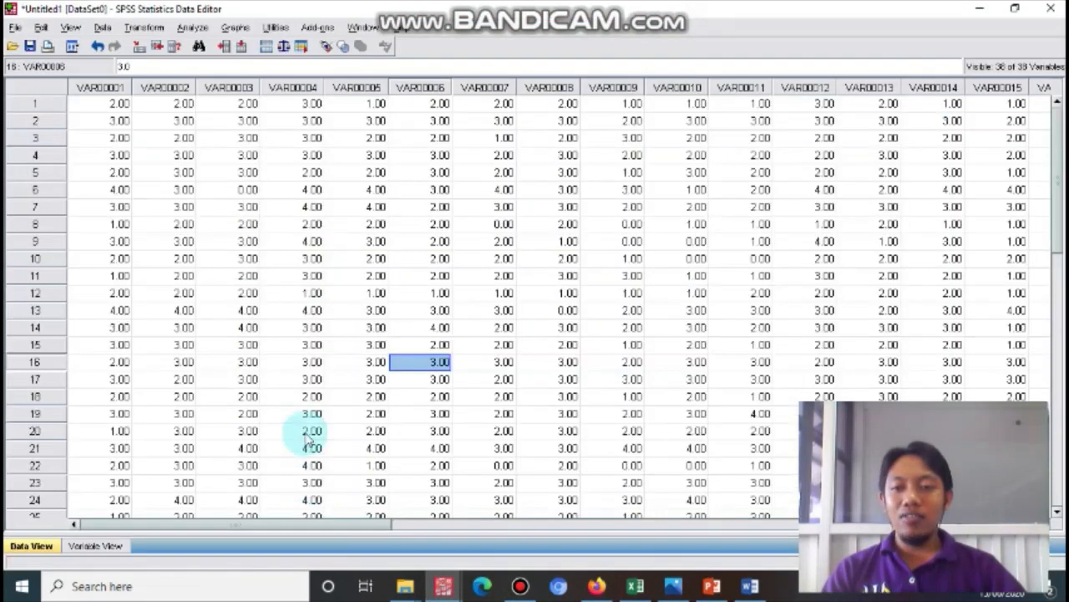
click(190, 28)
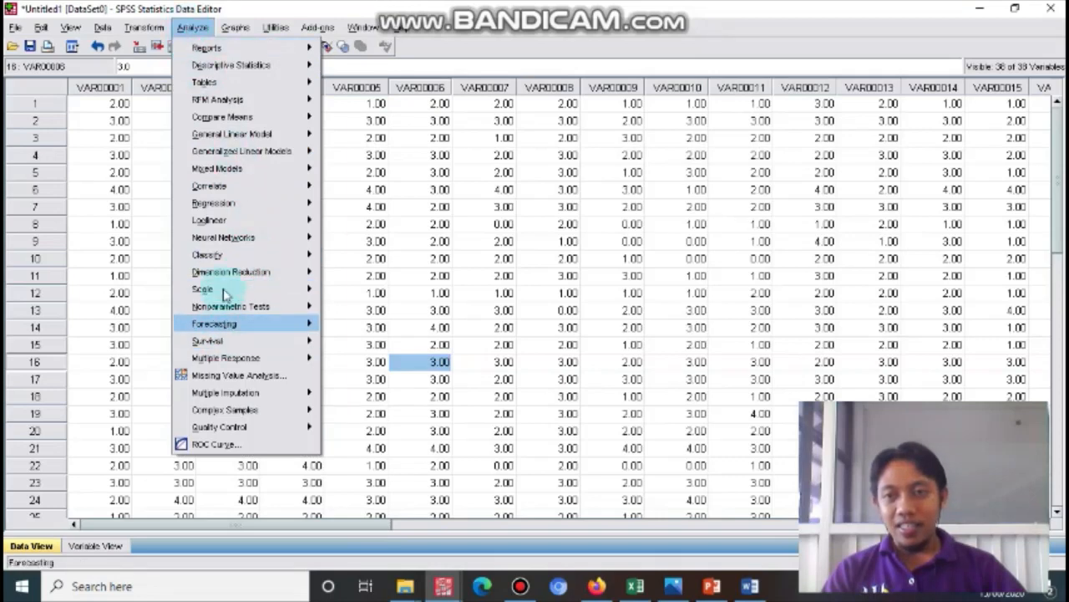
mouse_move(246, 290)
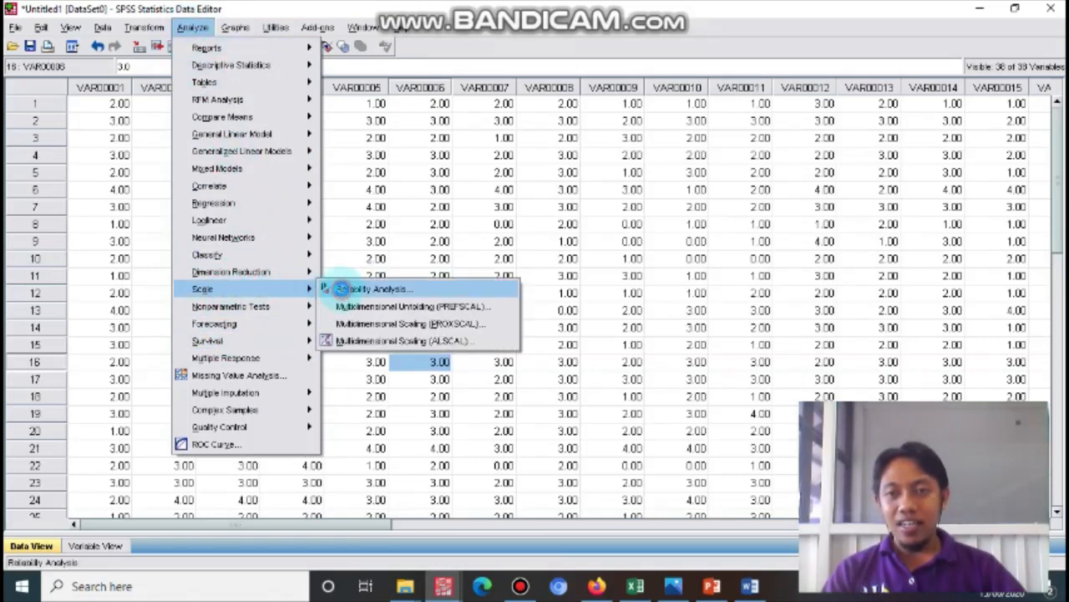
click(342, 289)
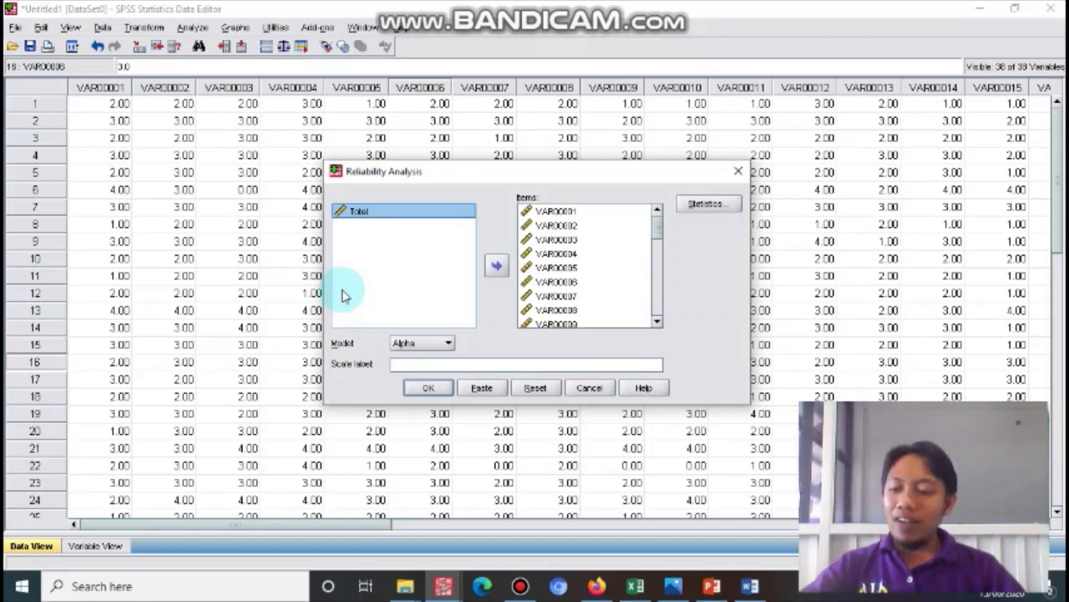
click(432, 217)
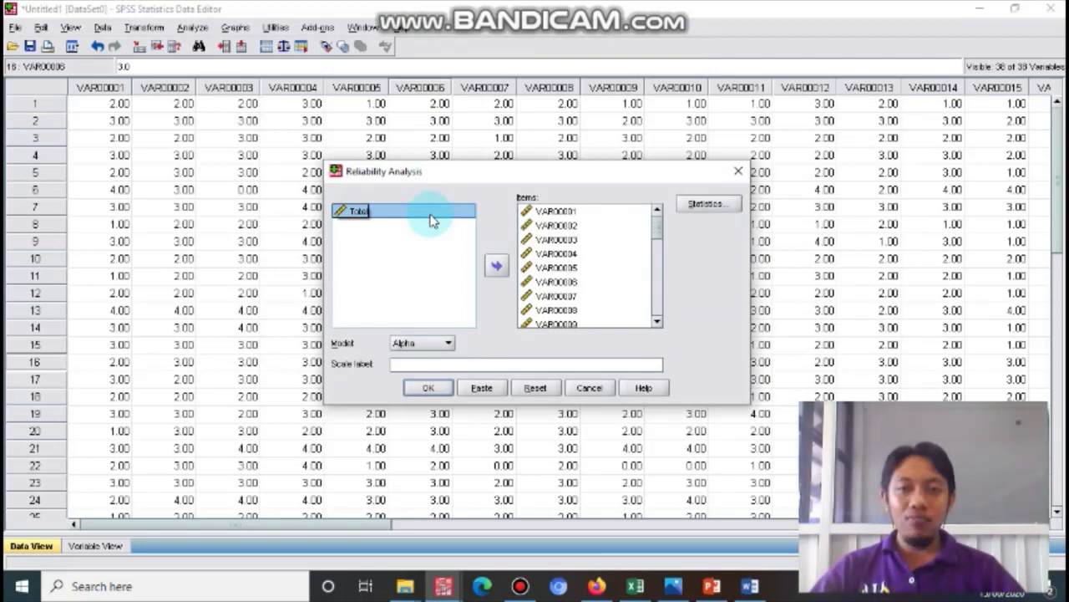
- Remove VAR00003 and VAR00008 from the Items list of the reliability analysis
click(589, 240)
click(495, 266)
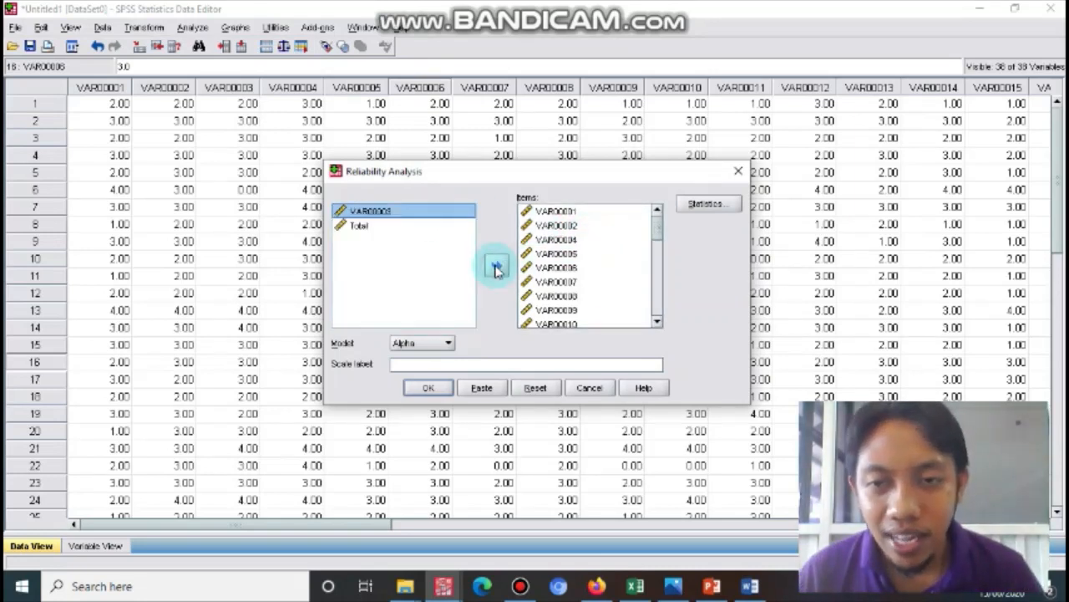
click(574, 296)
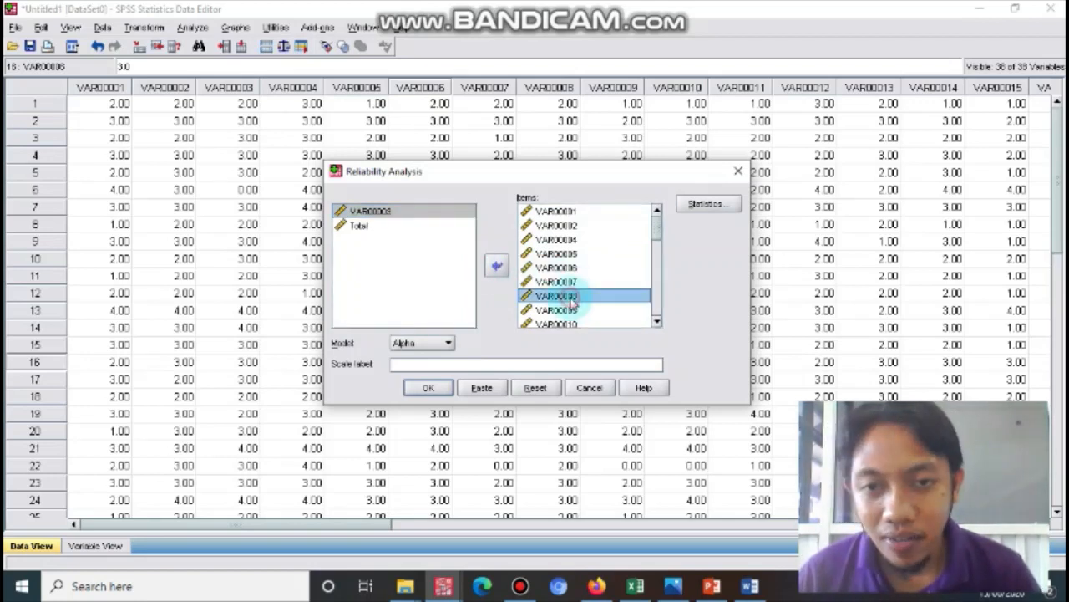
click(498, 266)
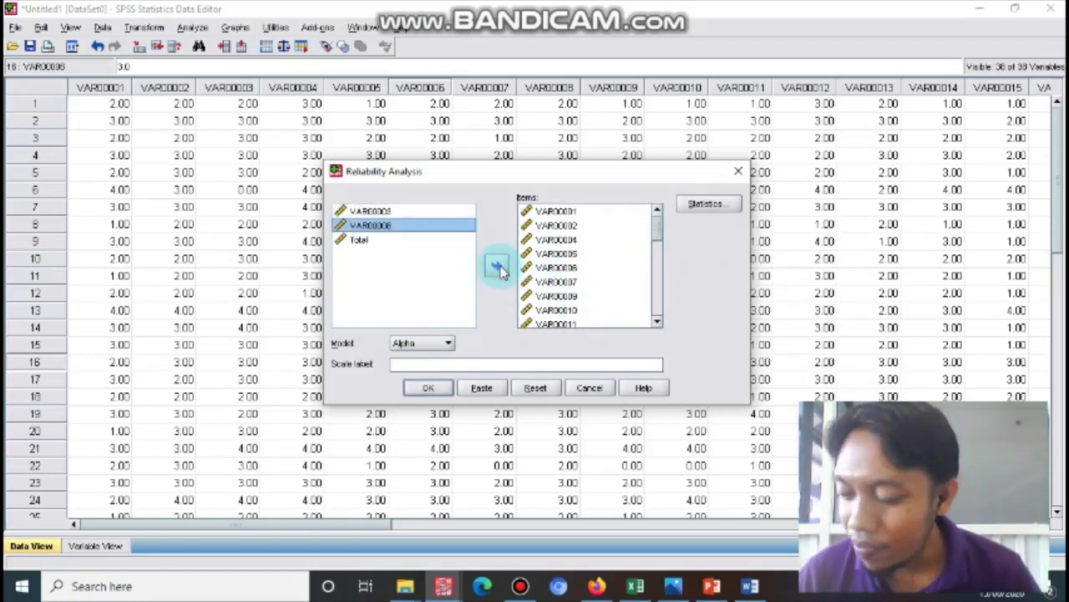
- Remove the invalid items VAR00023, VAR00029 and VAR00033 from the reliability analysis item list
drag(657, 216, 654, 286)
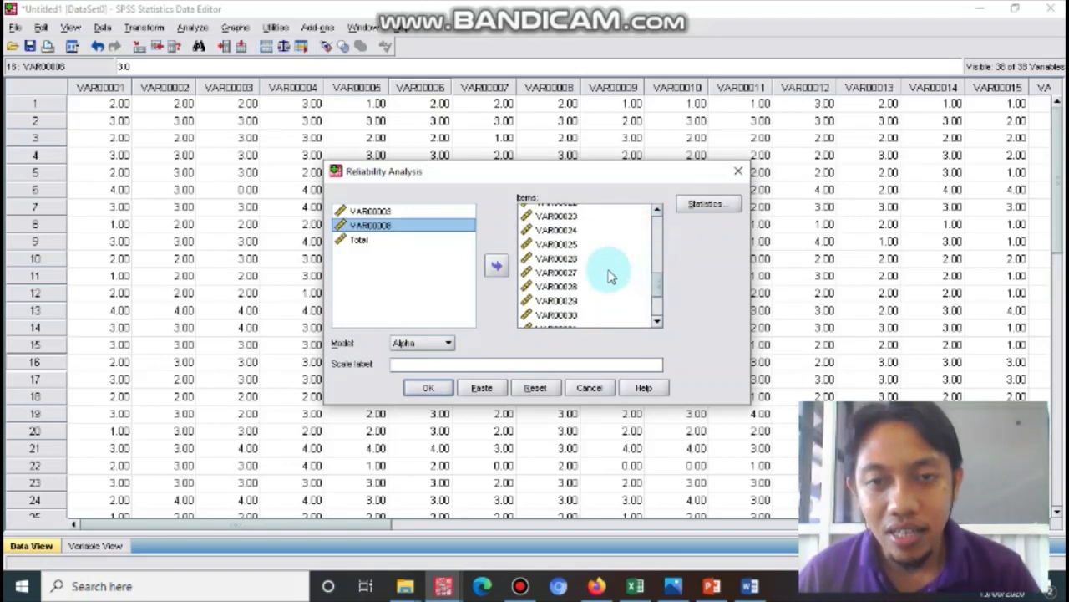
click(555, 215)
click(495, 264)
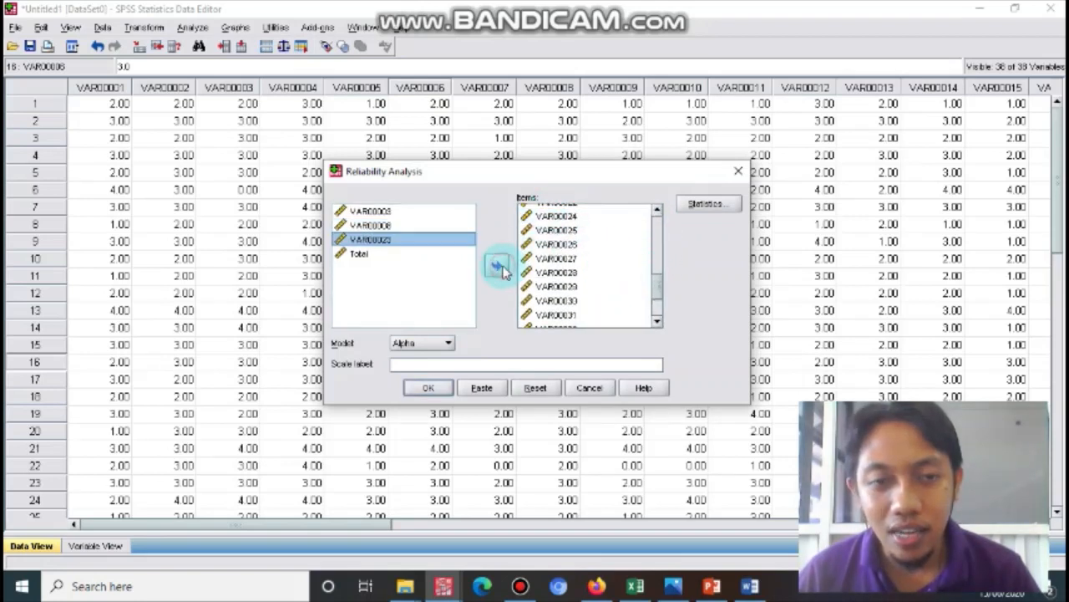
click(592, 290)
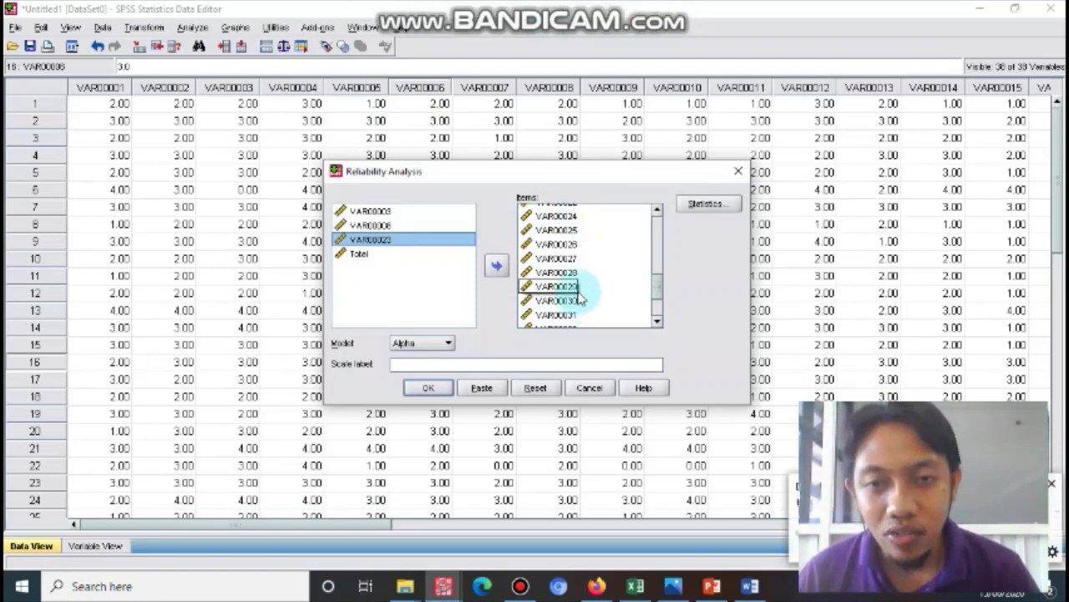
click(541, 289)
click(496, 266)
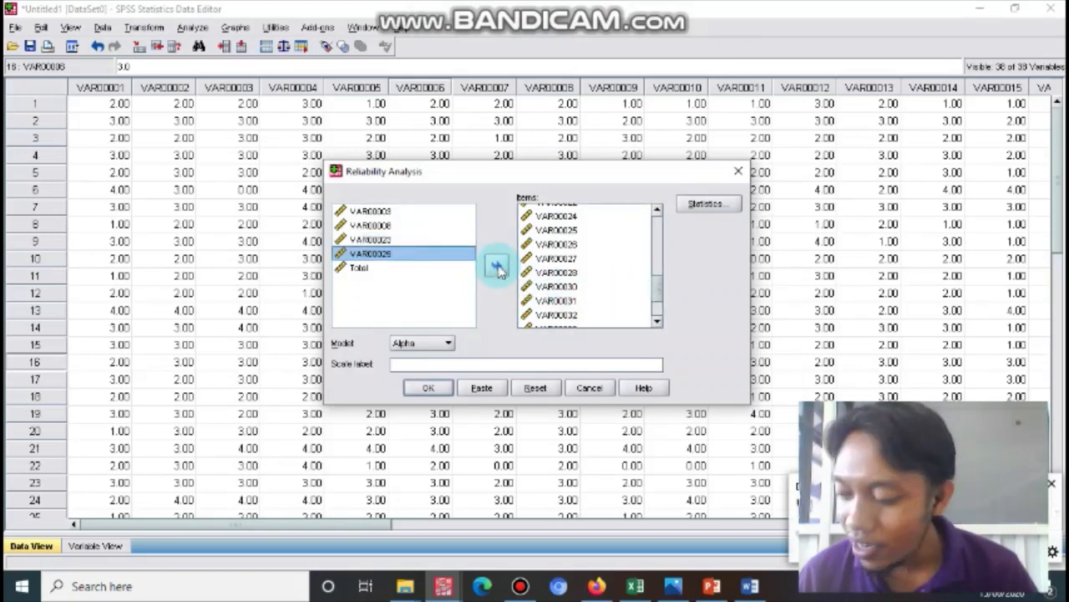
scroll(577, 275, down, 2)
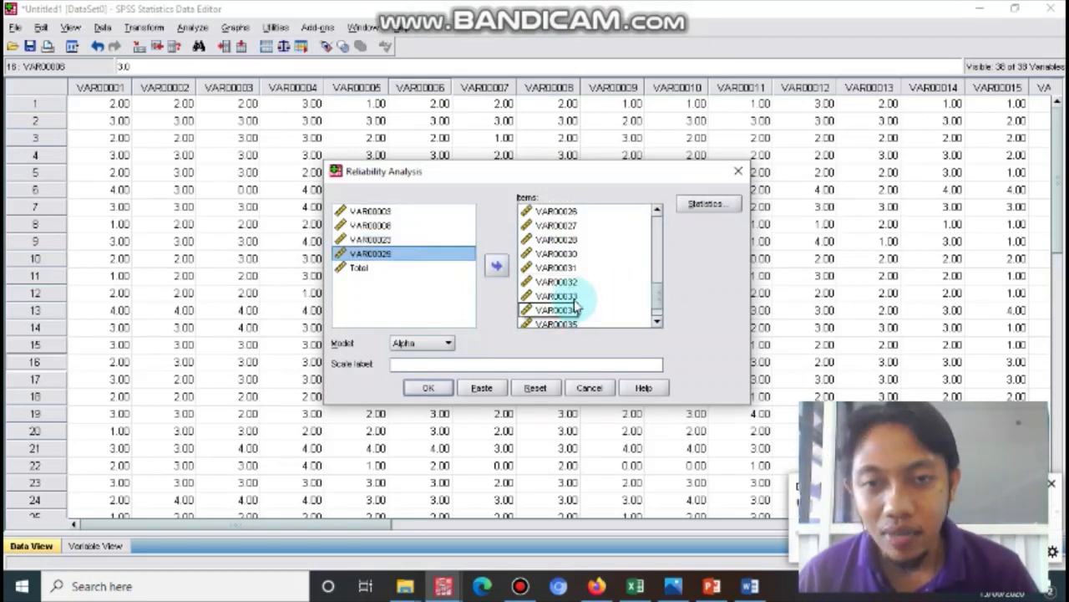
click(575, 297)
click(496, 266)
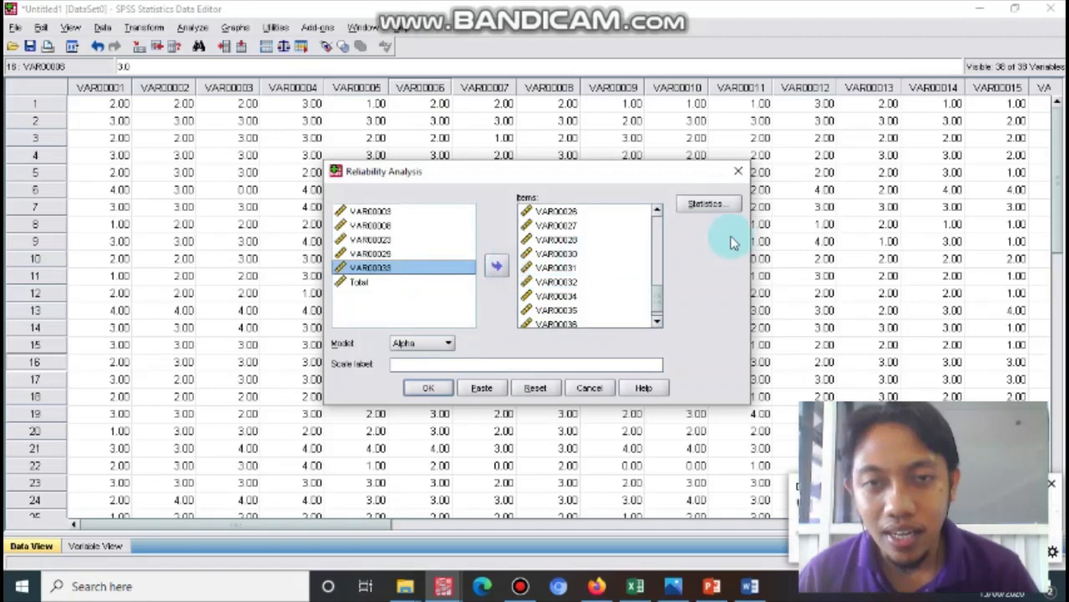
- Turn off the Item, Scale and Scale if item deleted descriptives in the reliability statistics options
click(706, 205)
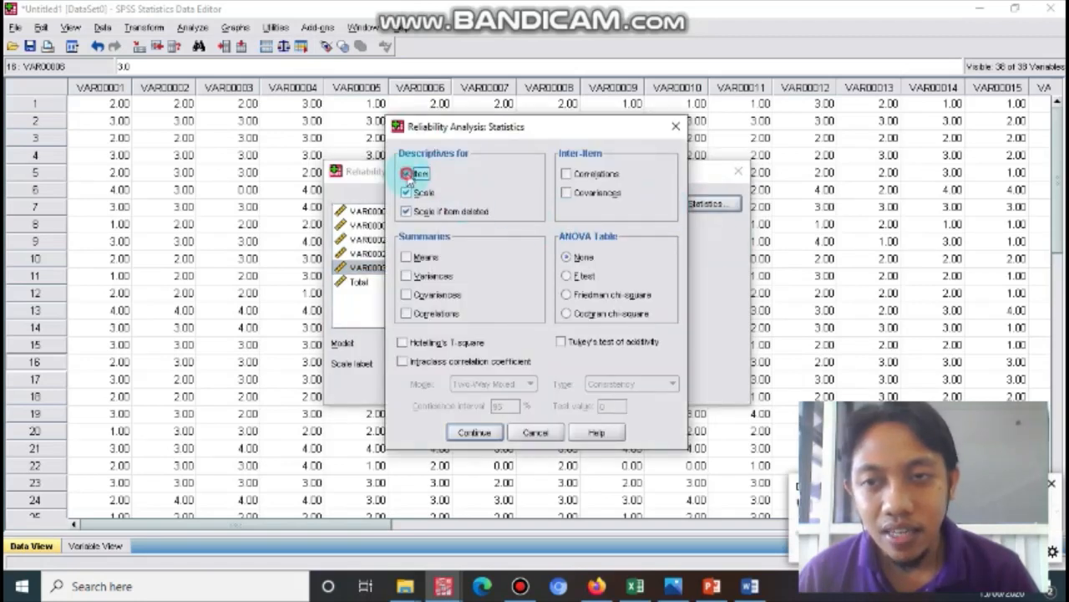
click(406, 211)
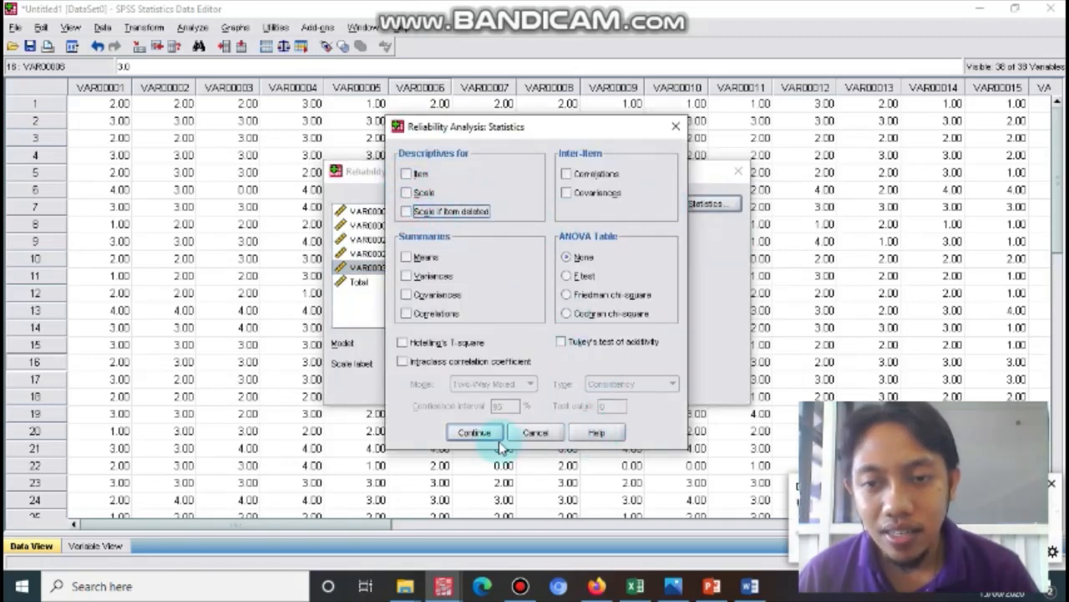
click(476, 433)
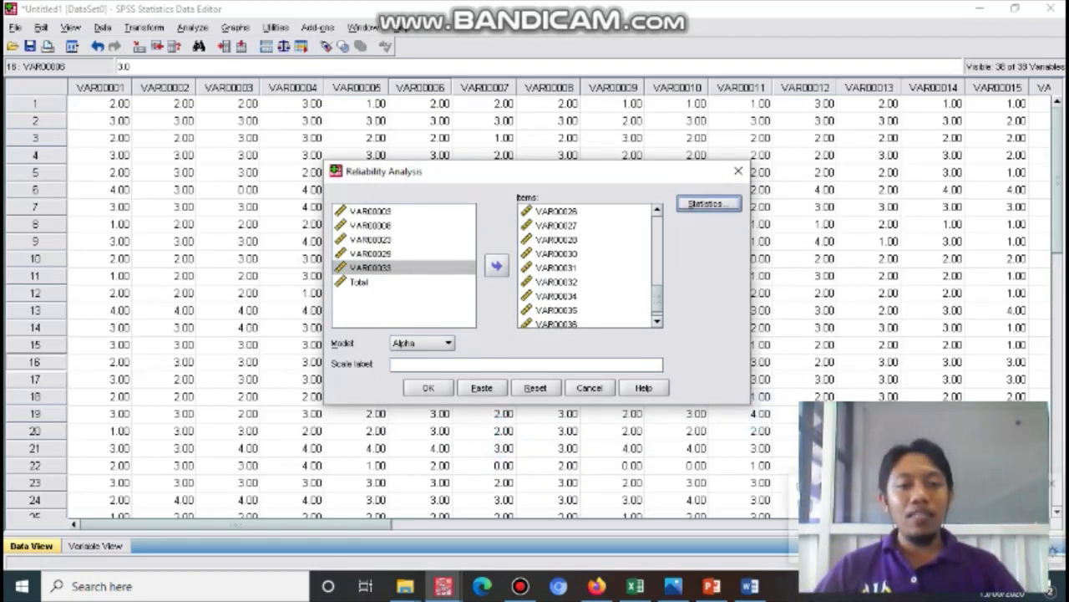
click(1052, 483)
click(567, 417)
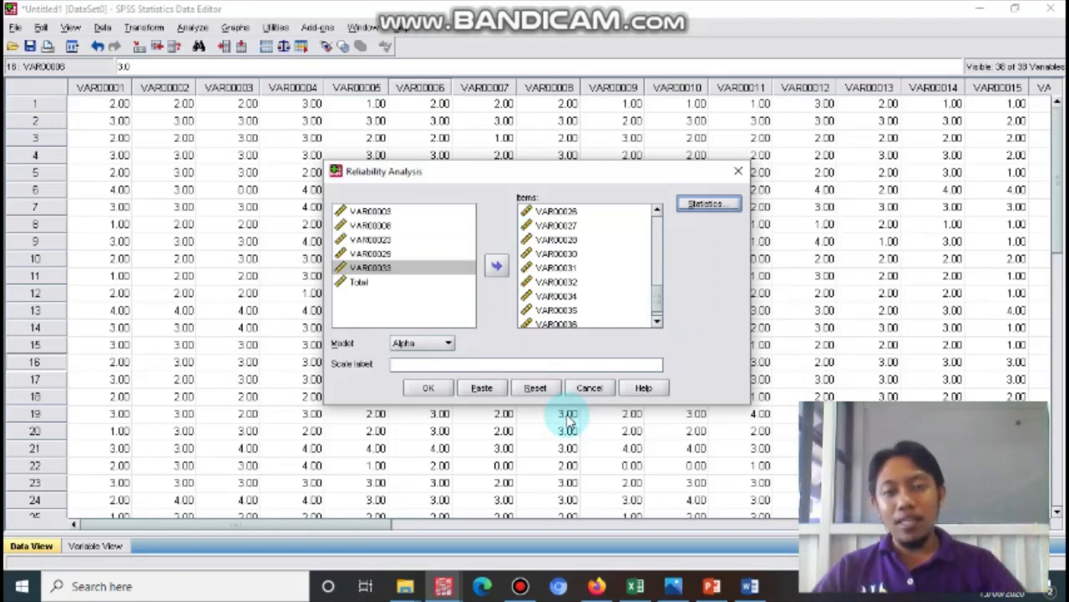
- Run the reliability analysis with the Alpha model and bring up the results in the output viewer
click(422, 342)
click(425, 358)
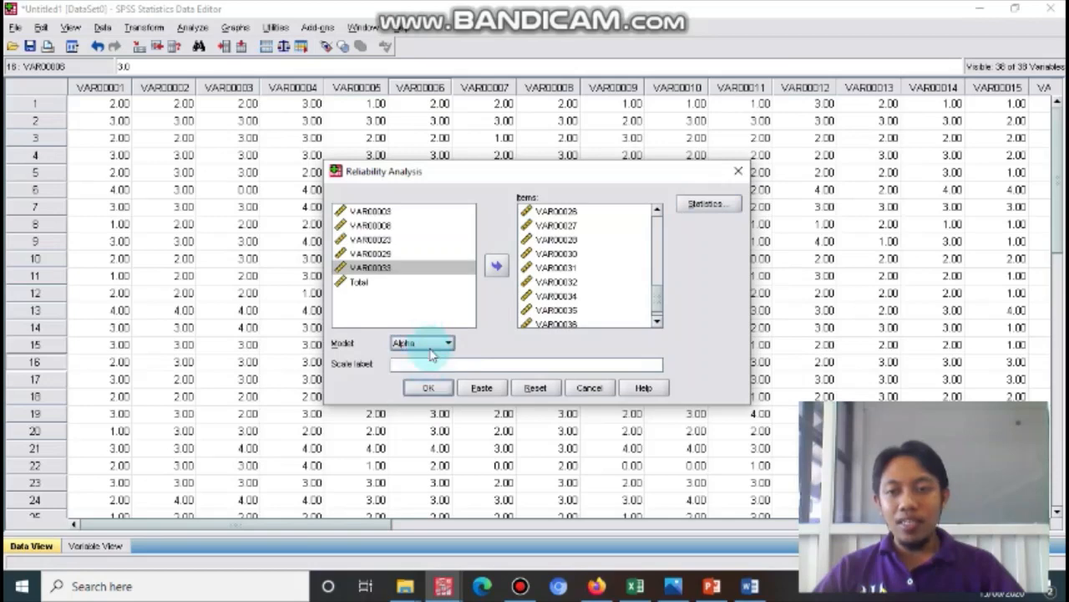
click(427, 387)
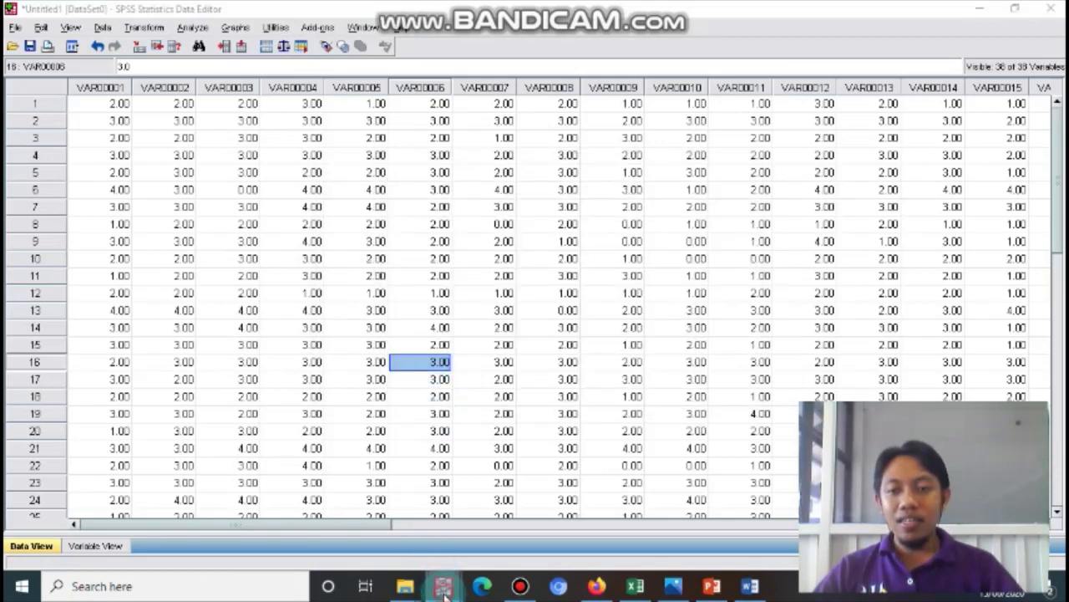
mouse_move(441, 578)
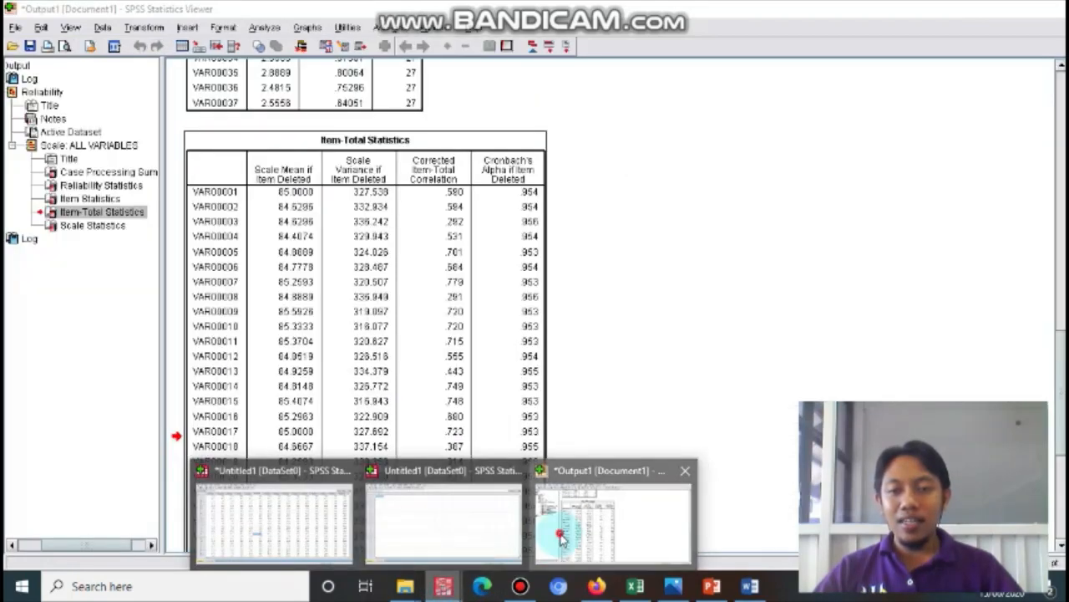
click(561, 539)
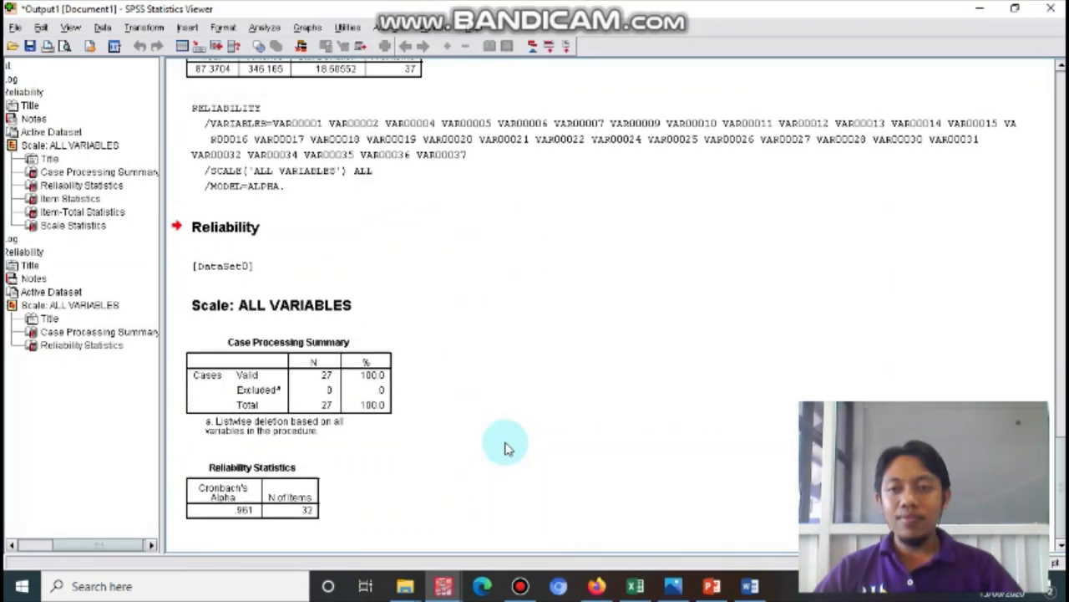
- Copy the new Reliability Statistics table from the SPSS output into Excel's Sheet4, starting at cell F6
click(258, 508)
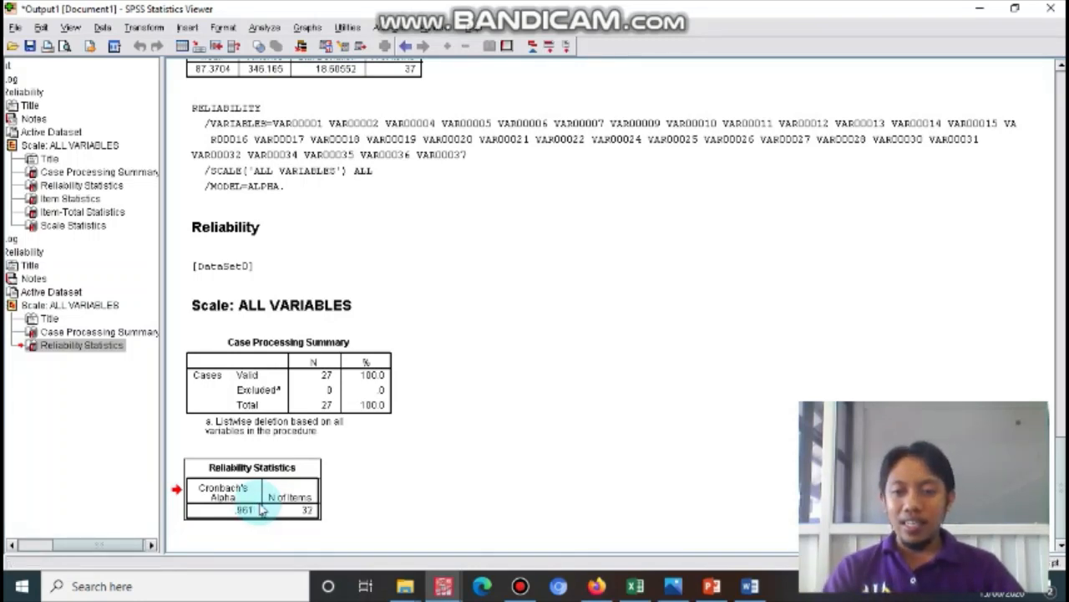
click(646, 587)
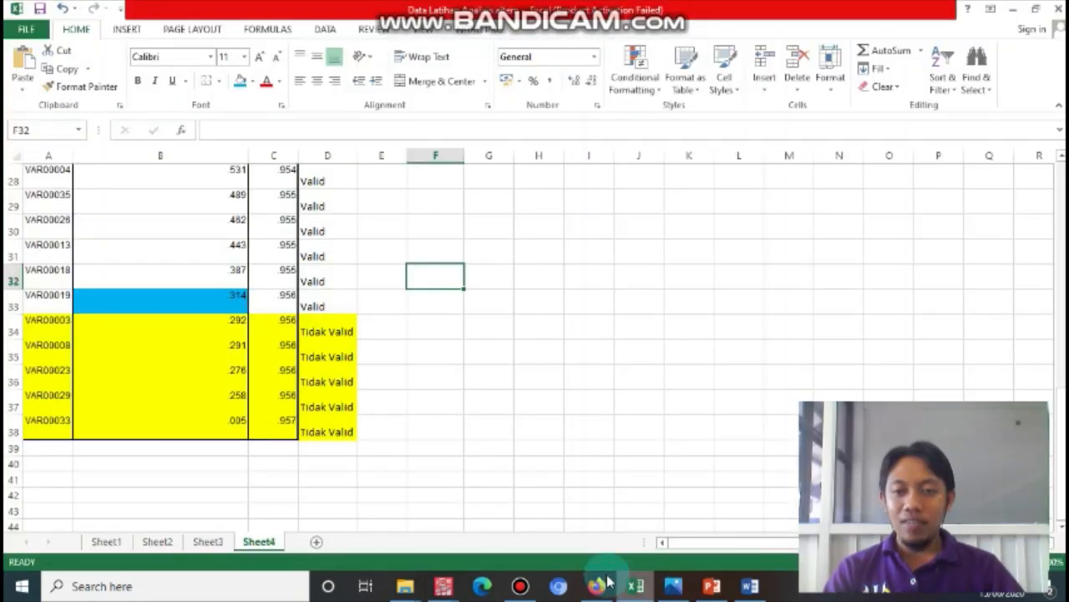
click(473, 446)
scroll(474, 447, up, 9)
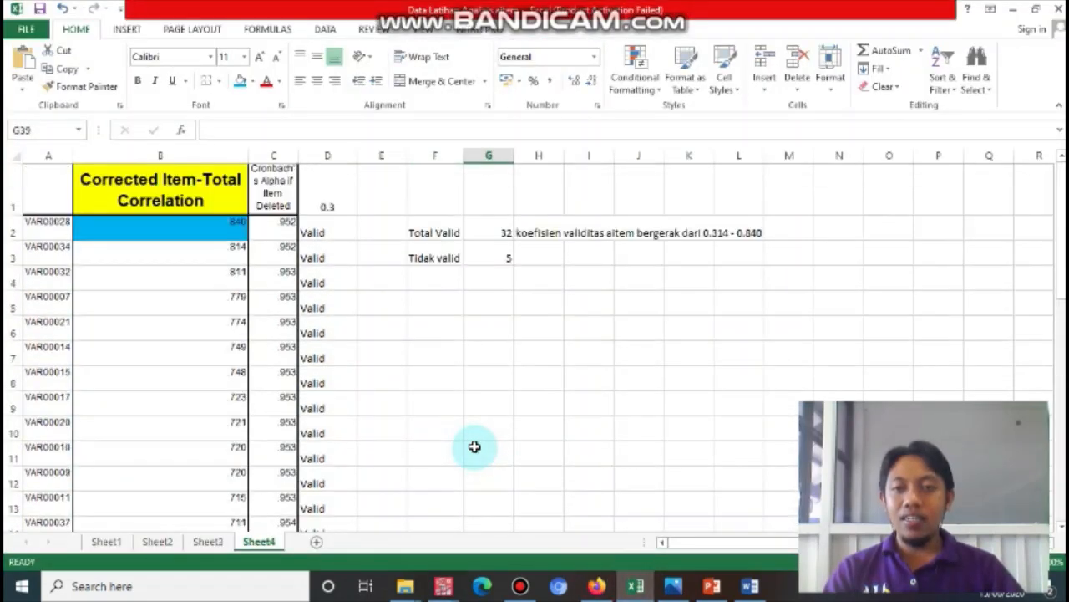
click(422, 326)
text(Reliability Statistics Cronbach's Alpha	N of Items .961	32)
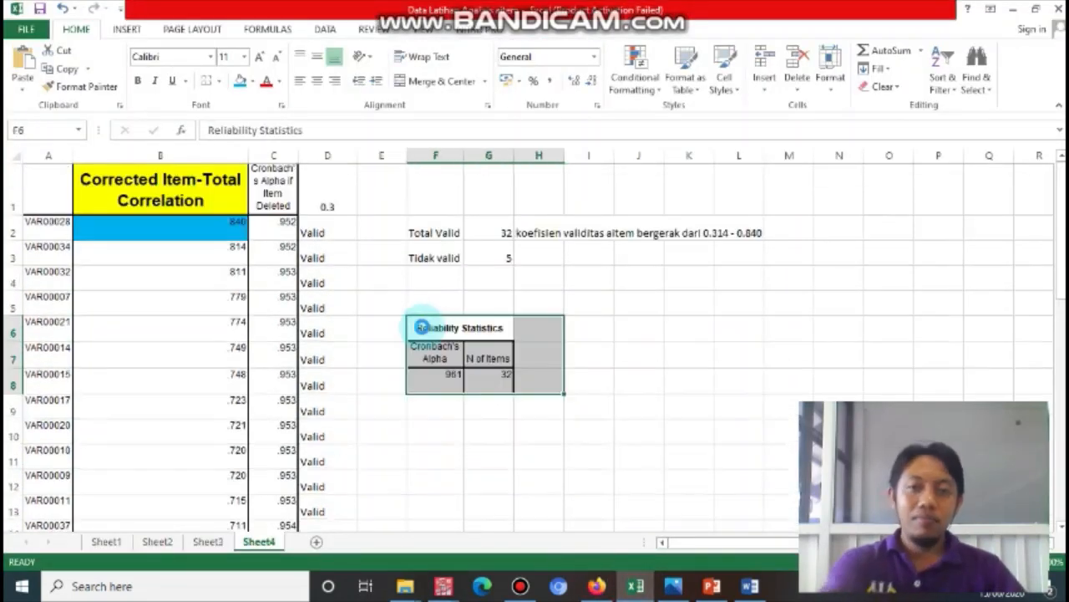
click(454, 374)
- Enter "RELIABILITAS SKALA REGUALSI DIRI AKADEMIK = 0.961, DIAKATAKN RELIABILITASNYA TINGGI" in cell F9, below the Reliability Statistics table
click(453, 405)
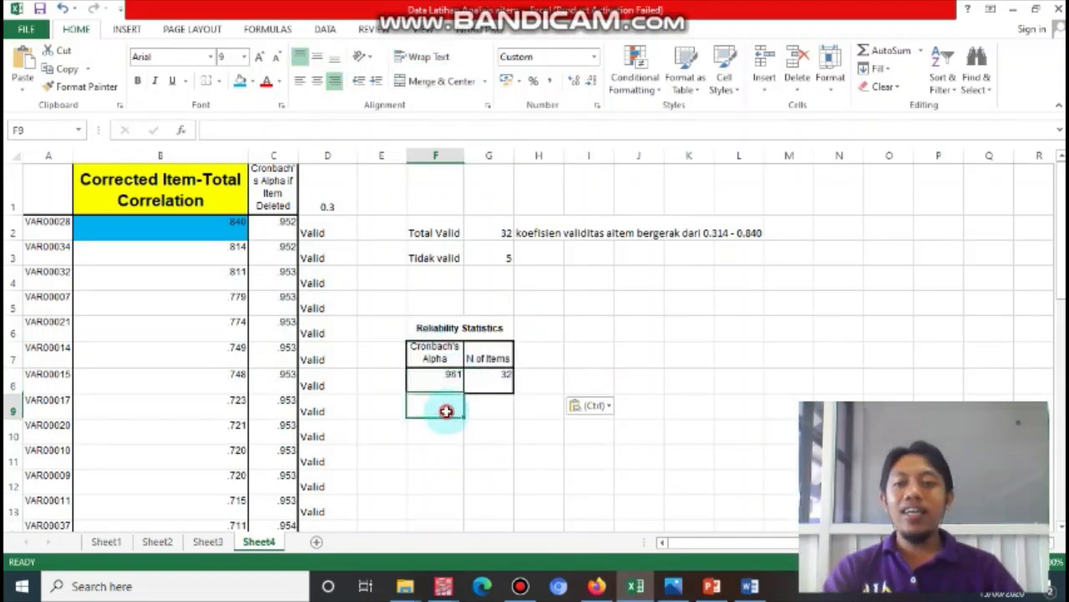
text(RE)
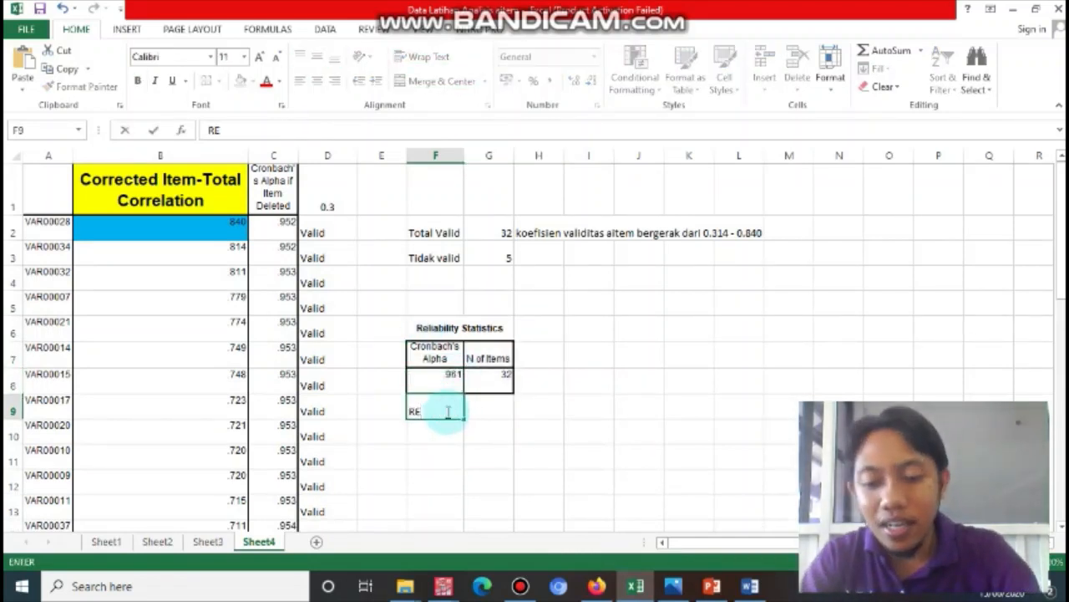
text(LIABILITAS)
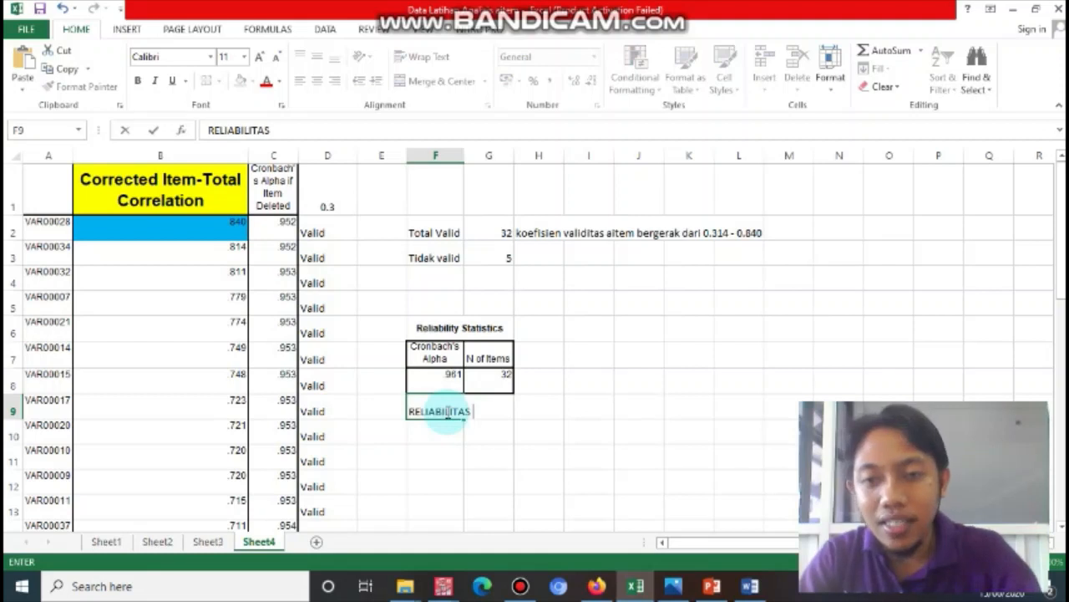
text( SKALA )
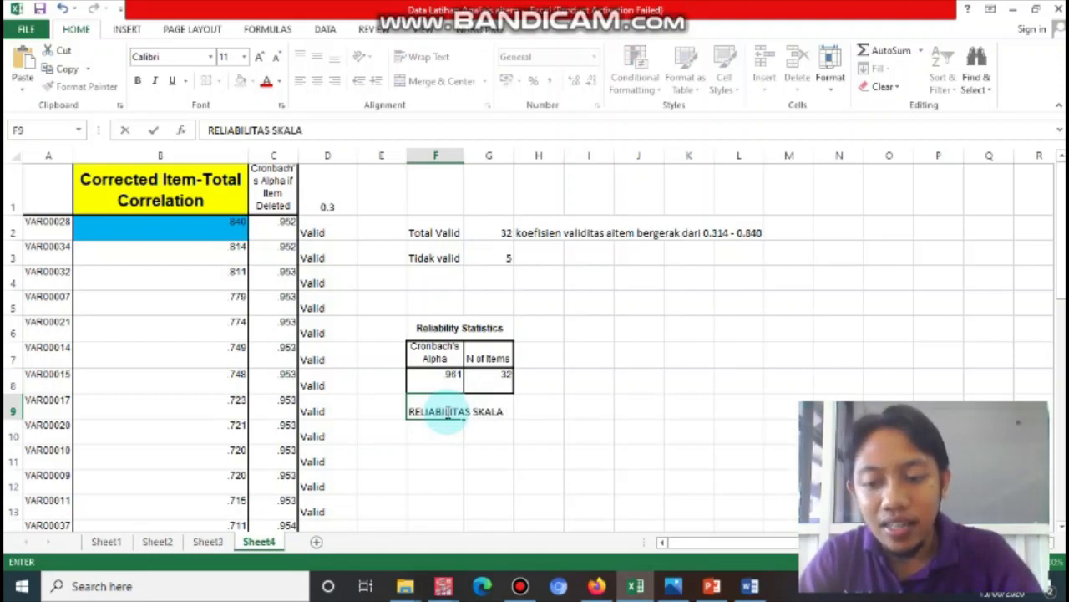
text(REGUALSI EMOSI)
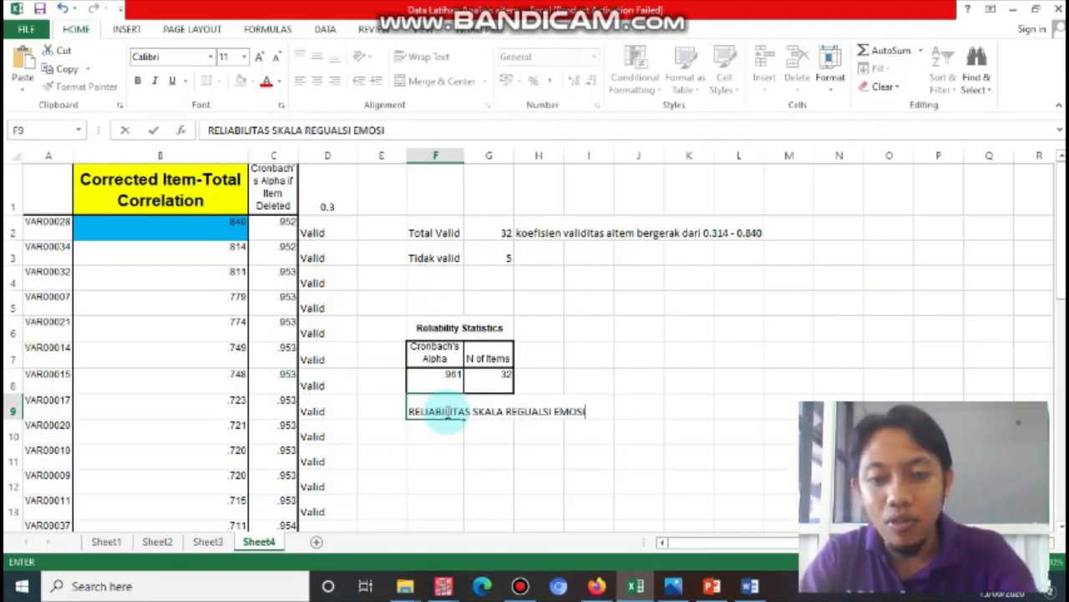
key(BackSpace)
key(BackSpace)
key(BackSpace)
key(BackSpace)
key(BackSpace)
text(DI)
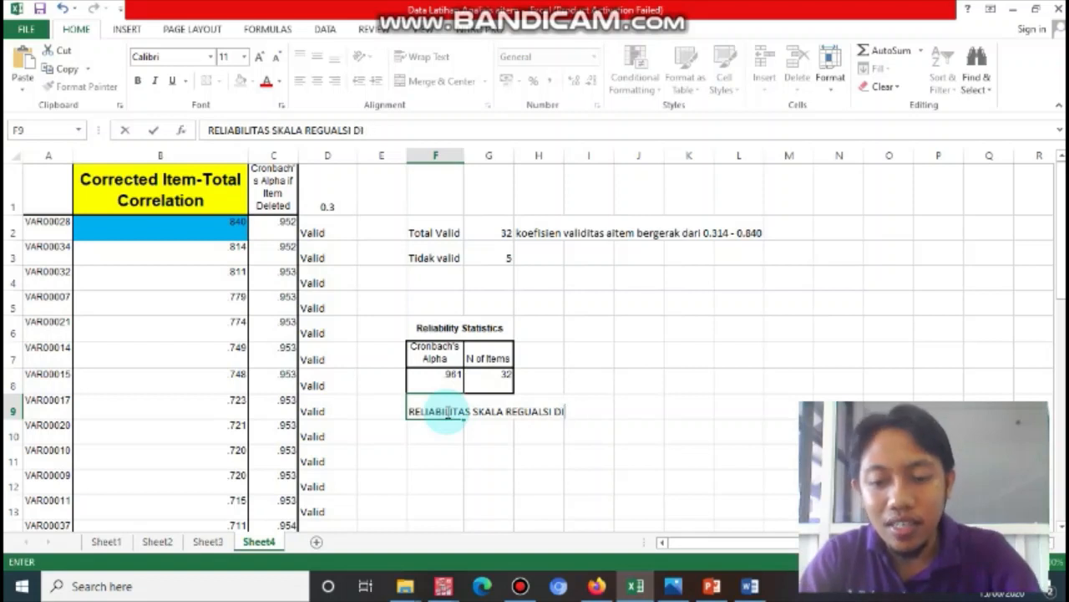
text(RI AKADEMIK)
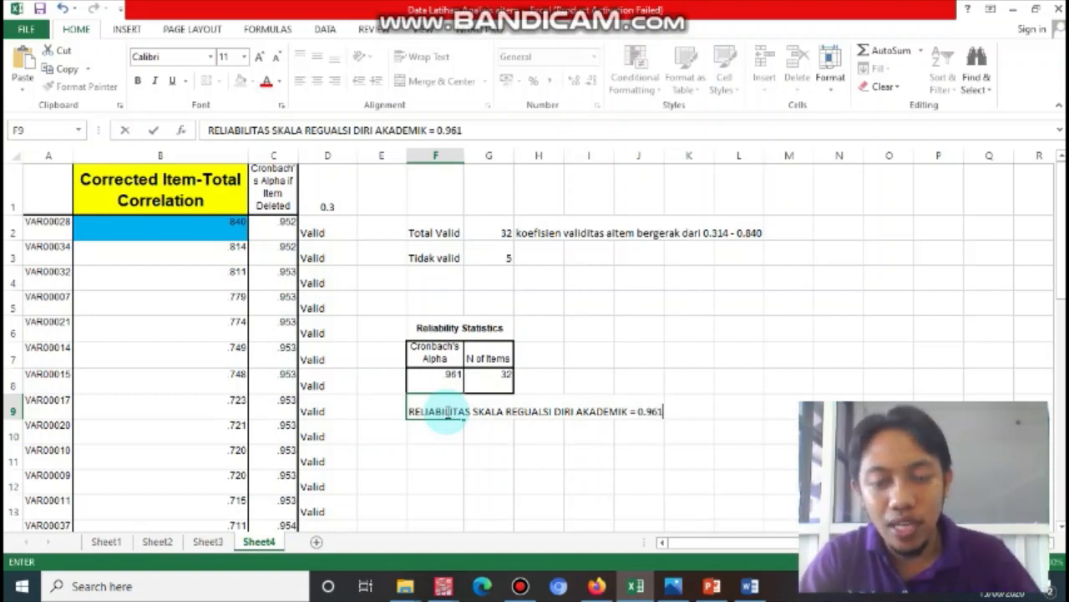
text(= 0.961, DIAKATAK)
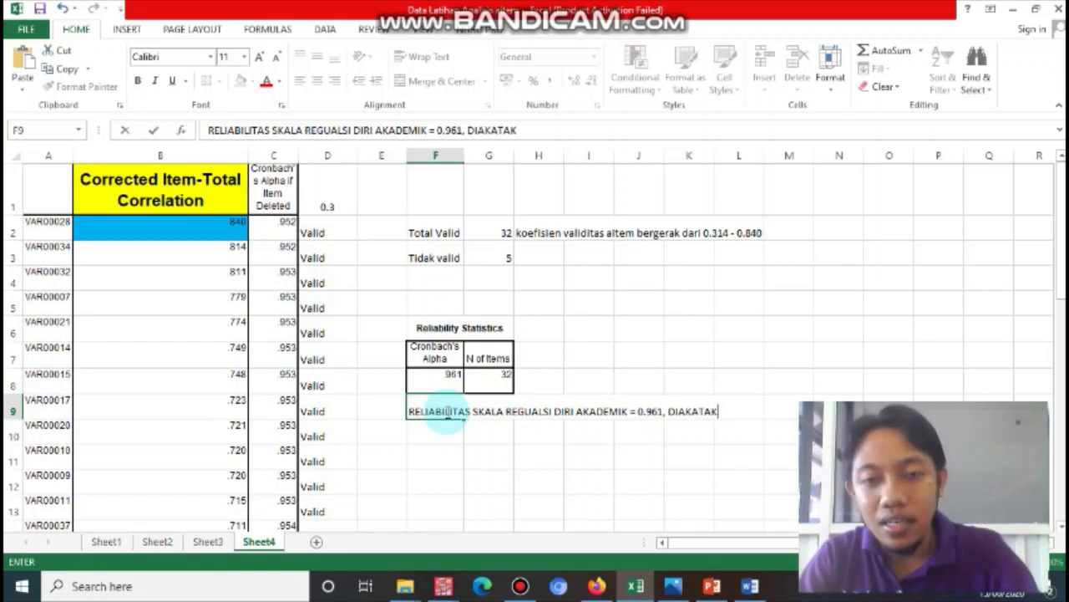
text(N RELI)
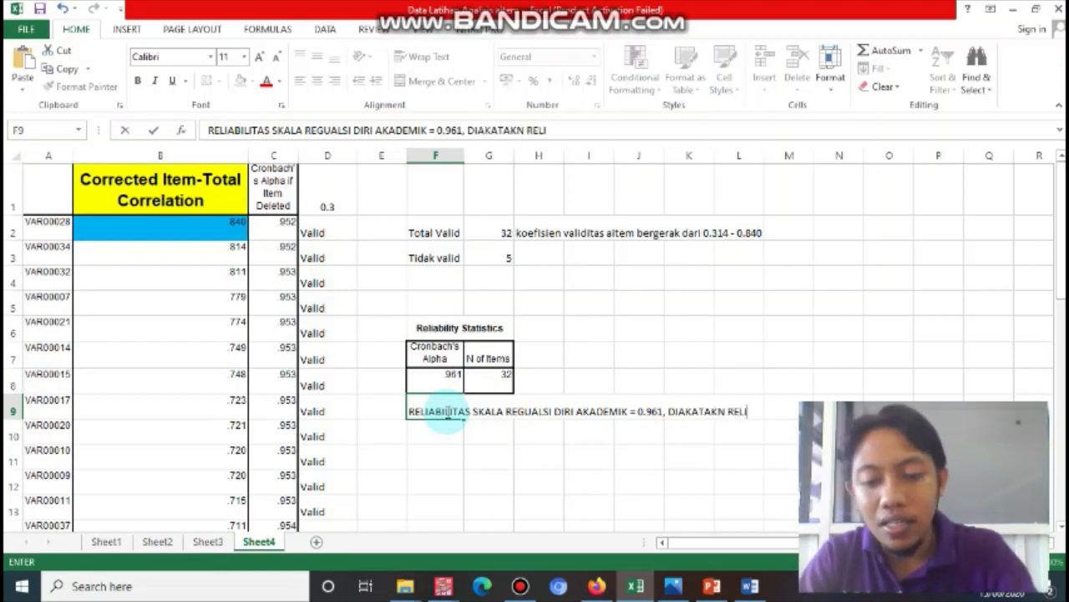
text(ABILITASNYA)
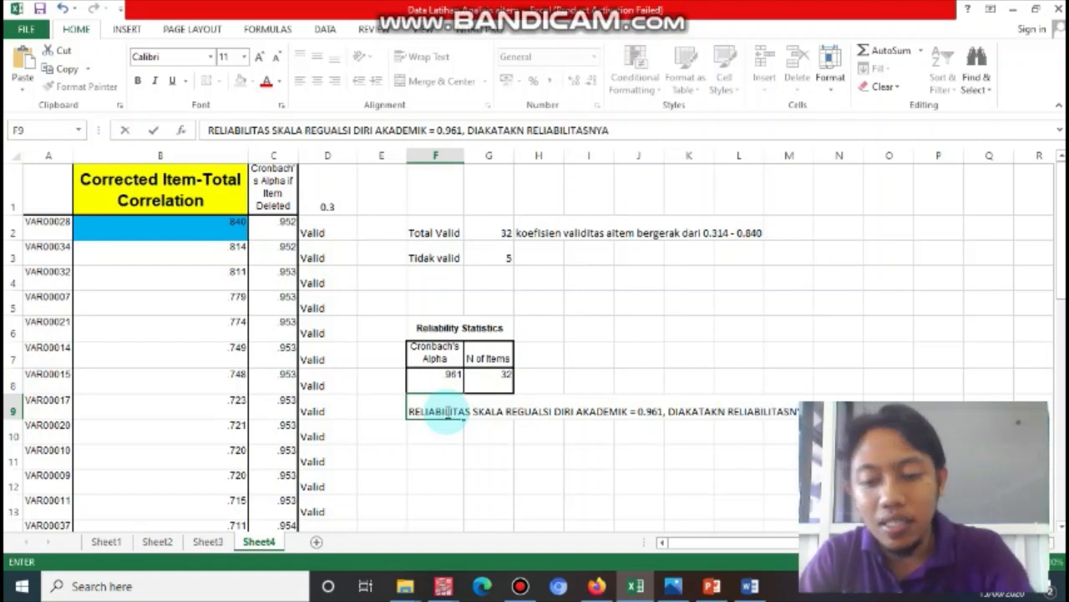
text( TINGGI)
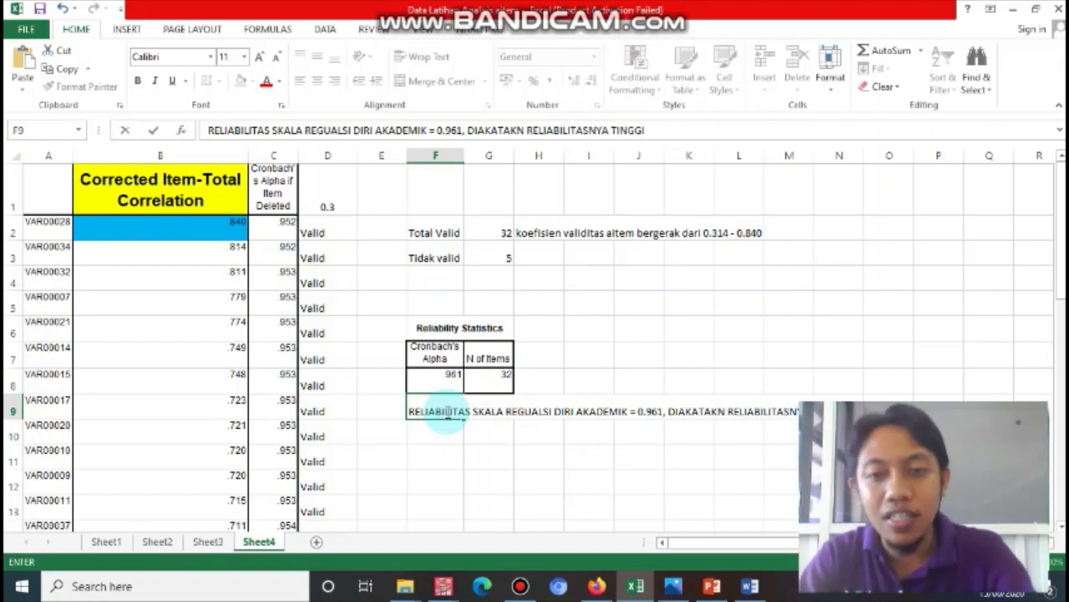
click(507, 444)
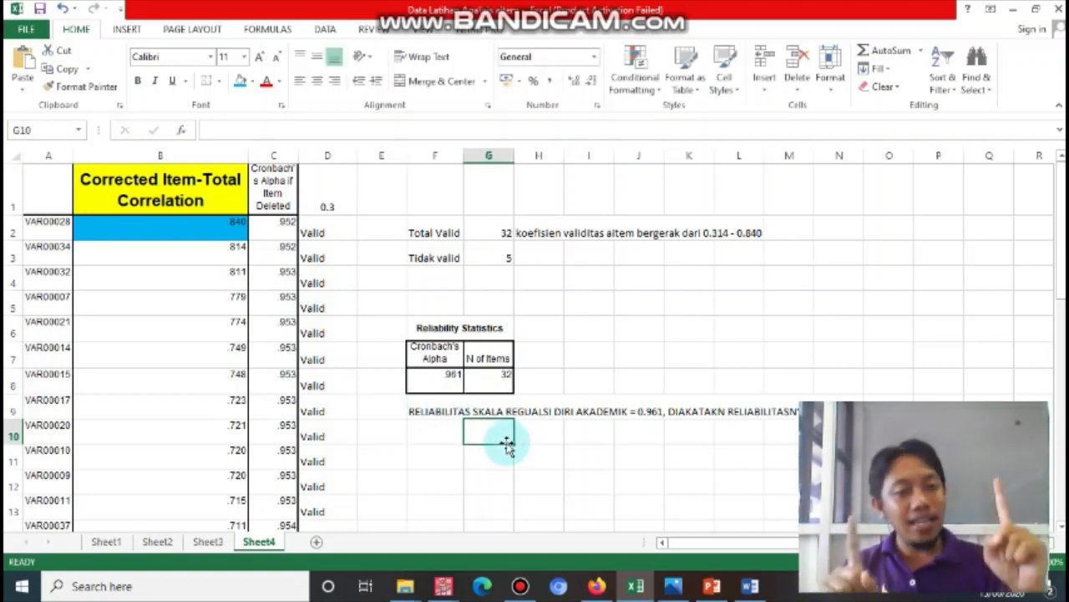
- Highlight the Cronbach's Alpha value in cell F8 with the blue fill color
click(435, 377)
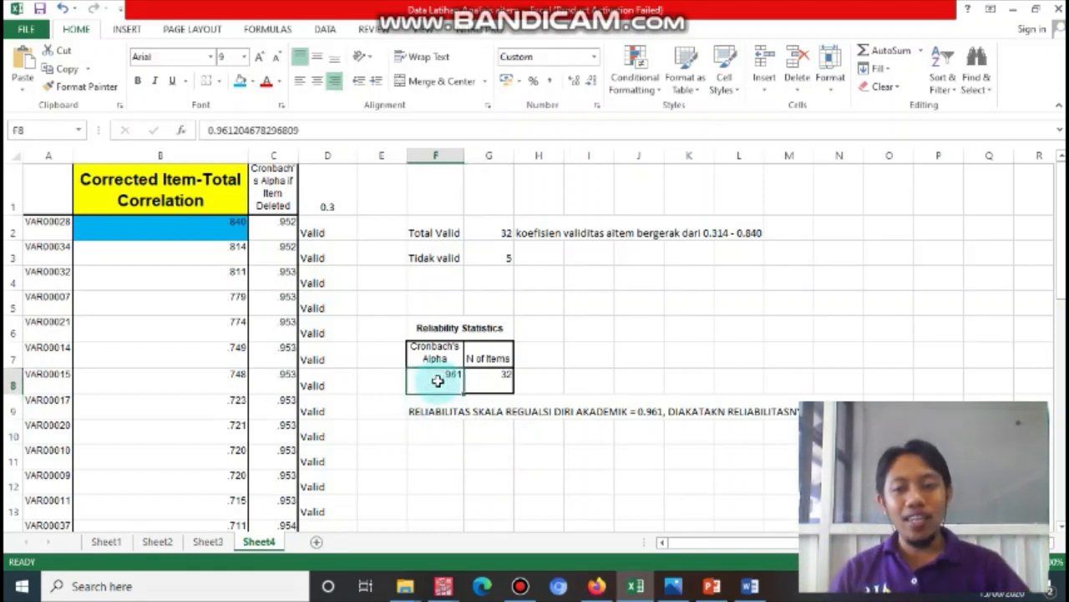
click(241, 82)
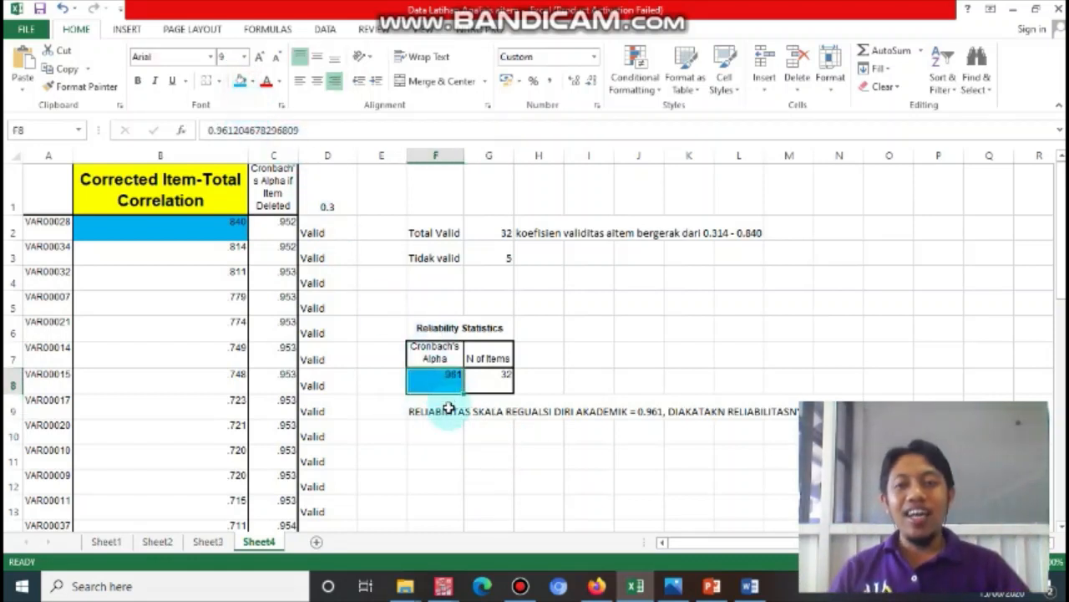
- Enlarge the Cronbach's Alpha value in cell F8 to font size 36
click(243, 57)
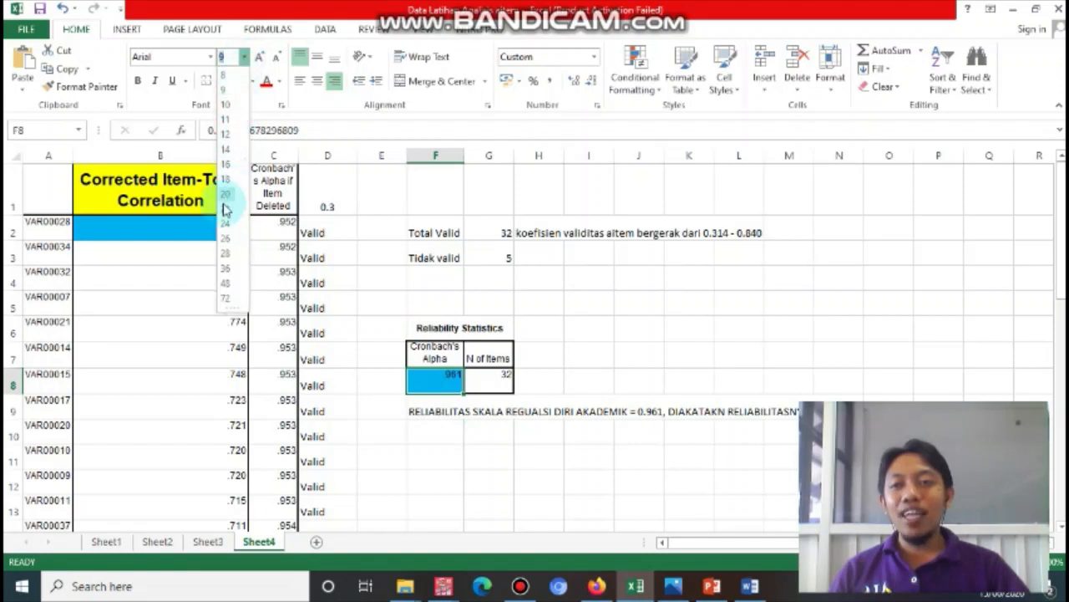
click(227, 271)
click(481, 461)
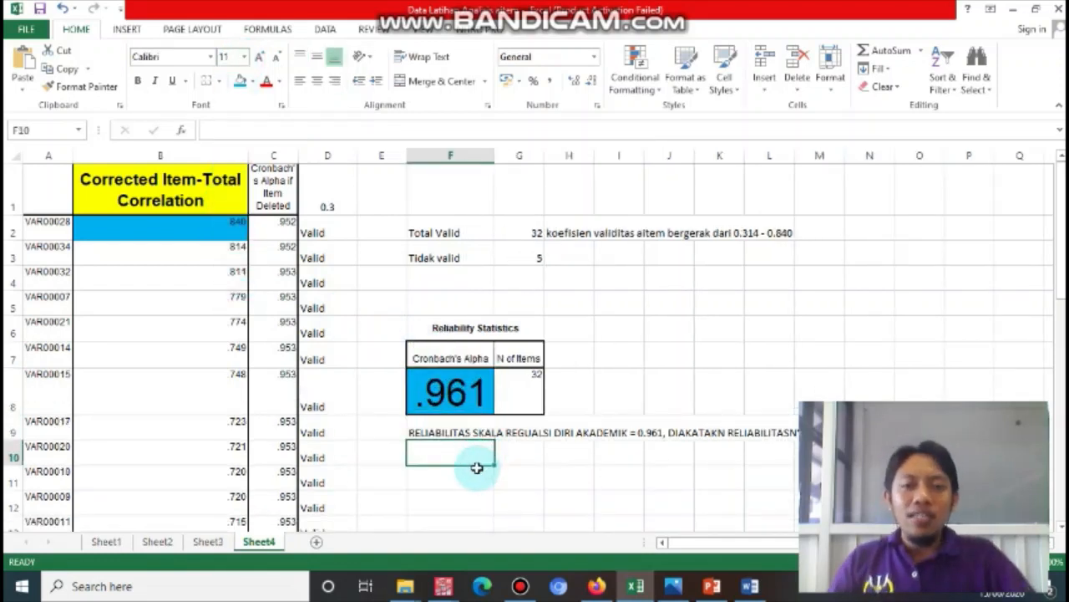
- Review the Reliability Statistics table, the interpretation sentence below it, and the Total Valid summary on Sheet4
drag(445, 358, 534, 401)
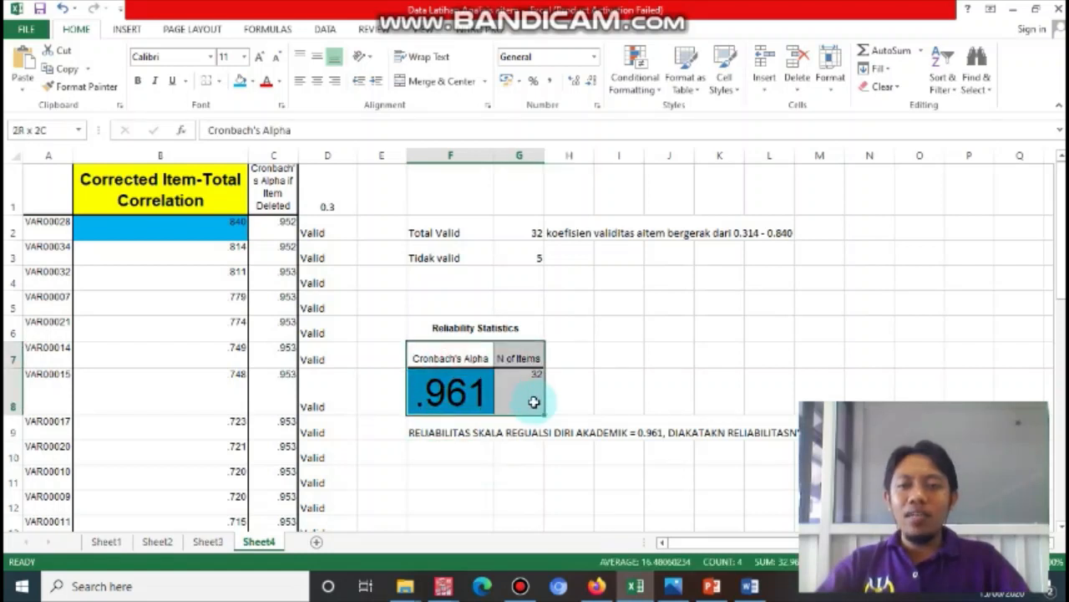
click(518, 468)
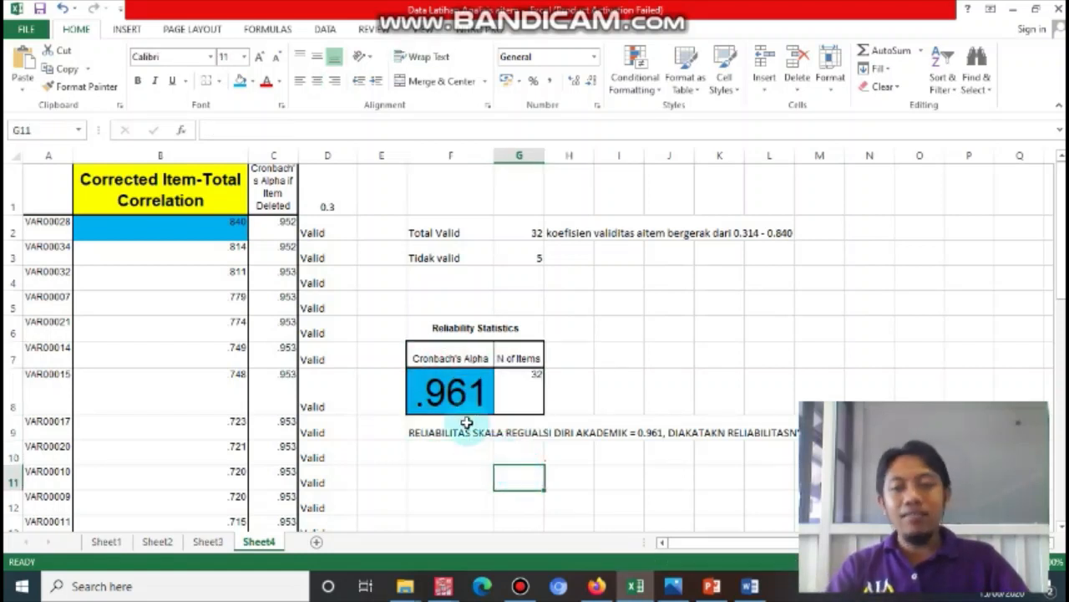
click(452, 396)
scroll(428, 459, down, 10)
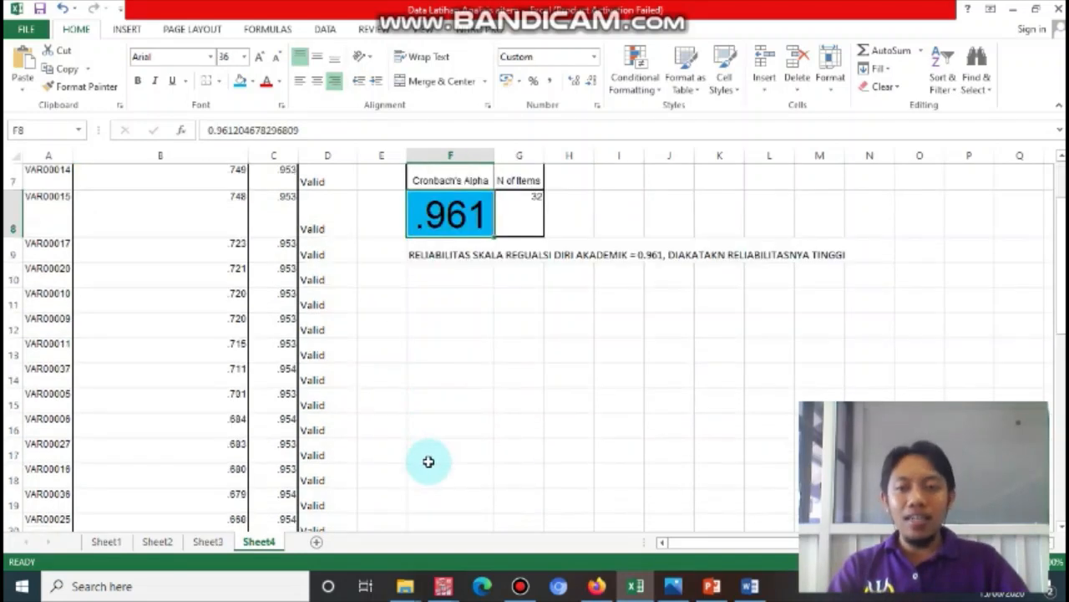
scroll(418, 329, up, 10)
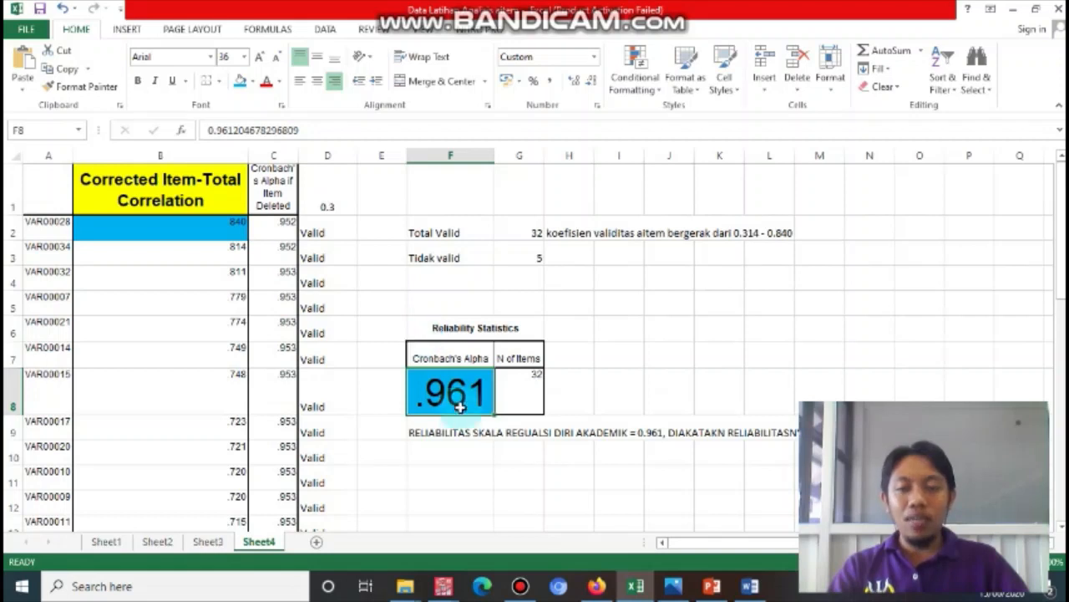
click(451, 358)
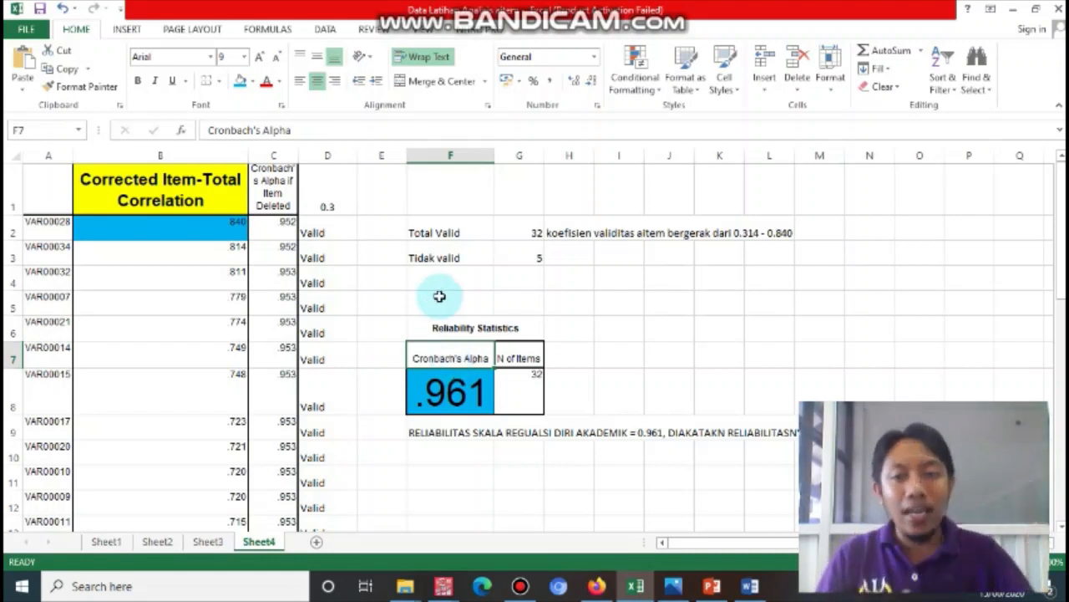
click(462, 381)
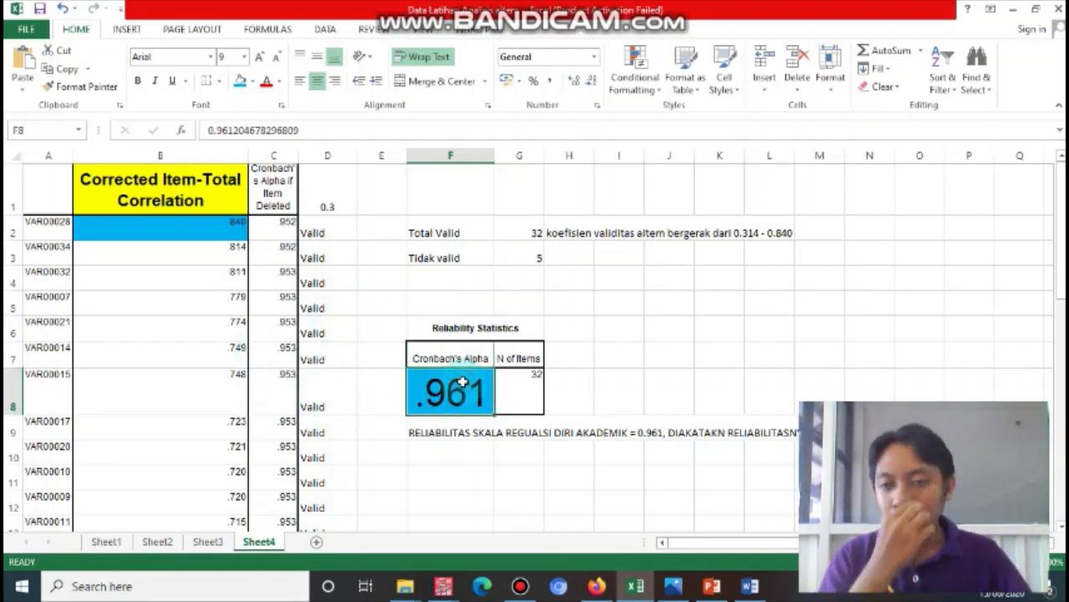
click(506, 231)
click(468, 233)
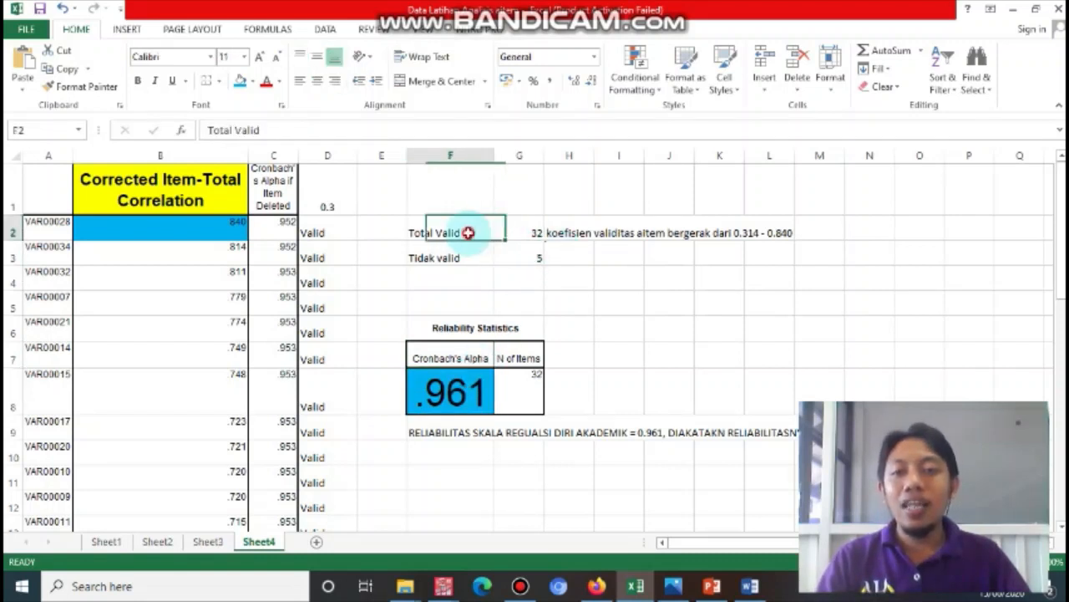
click(441, 396)
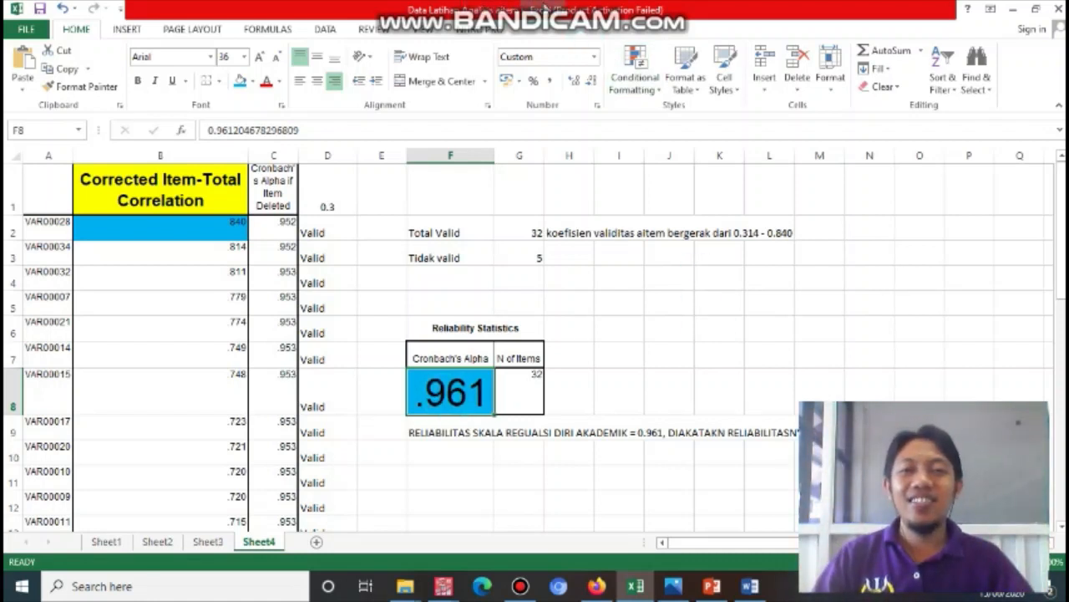
mouse_move(578, 4)
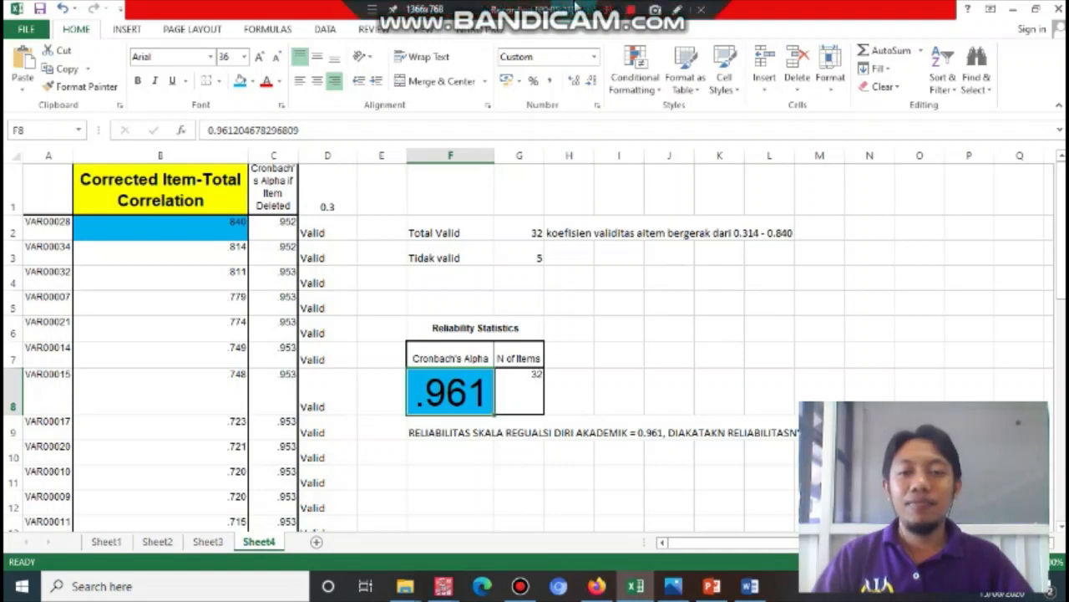